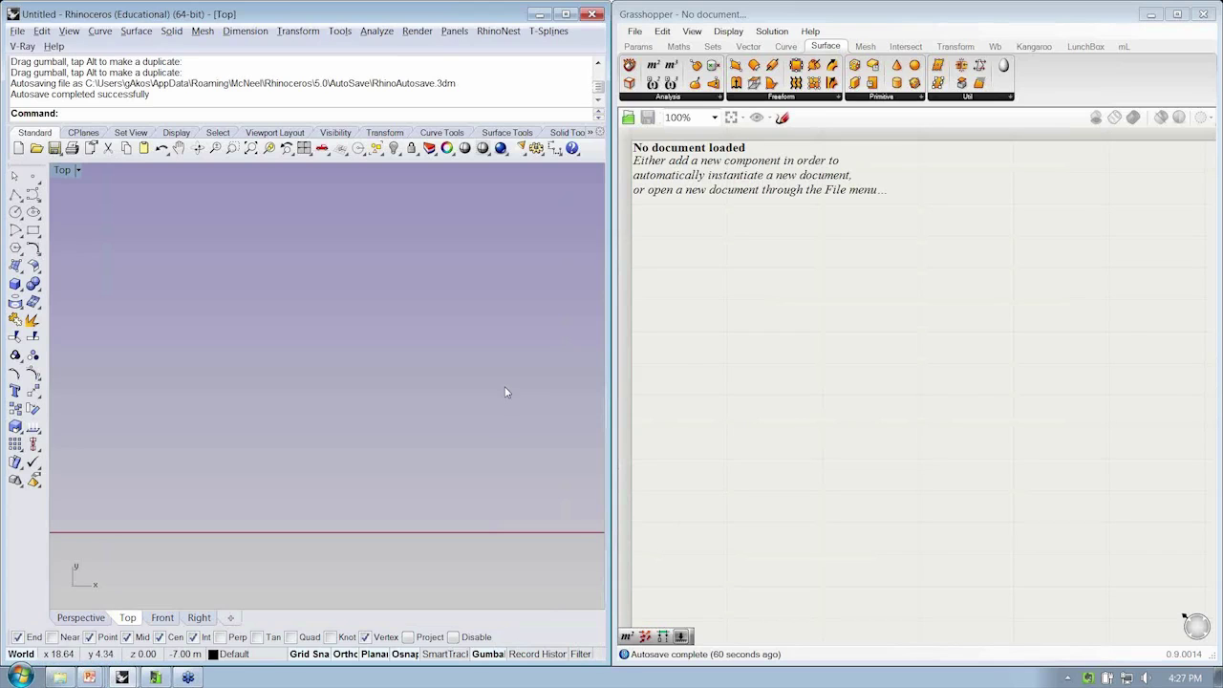
Step: Open the 1-4_RetainingTreeInfoInRhino definition in Grasshopper
{"action": "left_click", "coordinate": [1029, 279]}
{"action": "key", "text": "ctrl+o"}
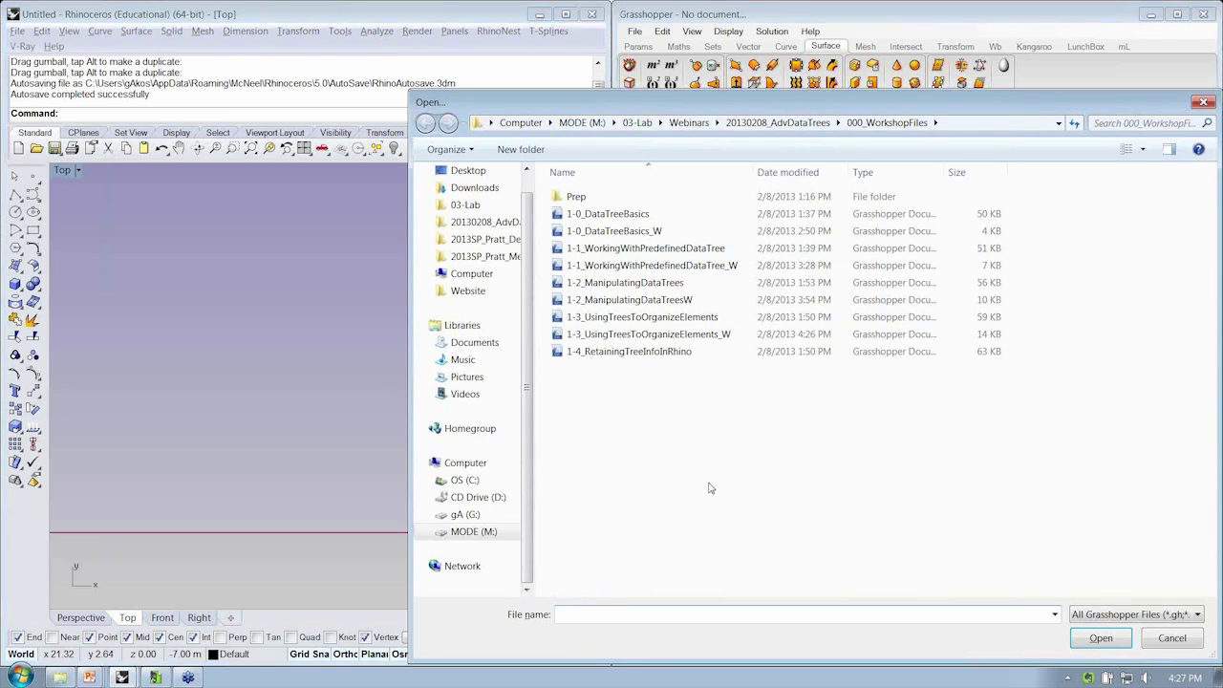
{"action": "left_click", "coordinate": [707, 351]}
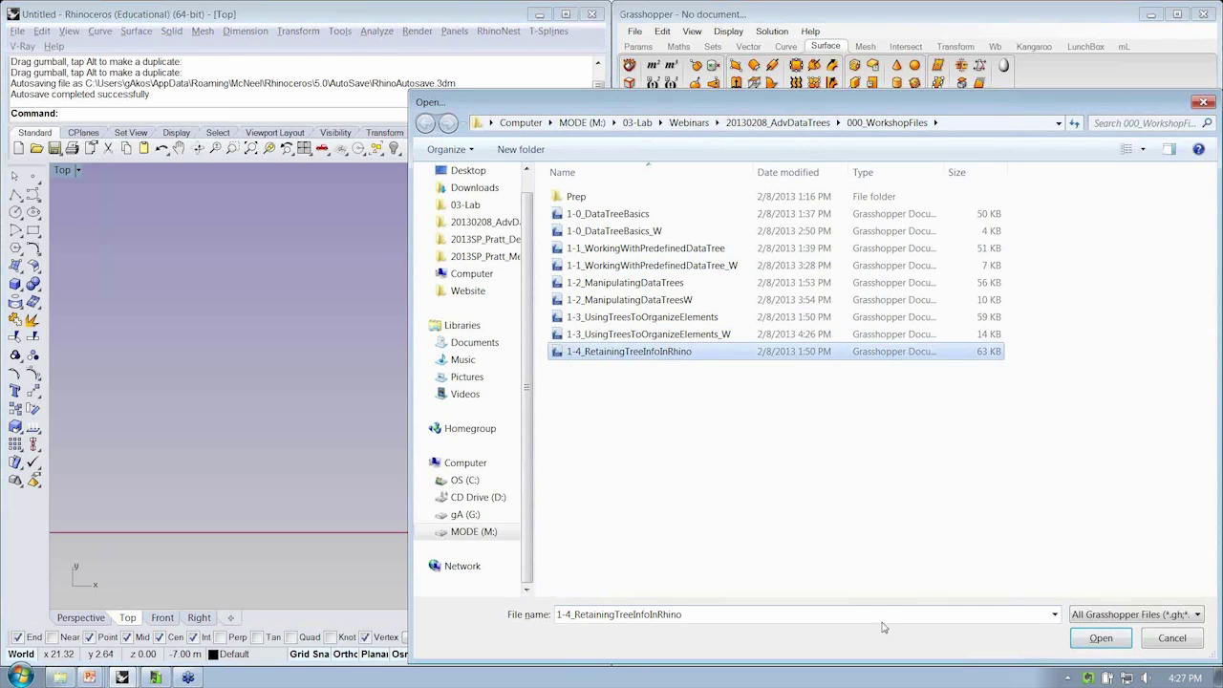
{"action": "left_click", "coordinate": [1101, 638]}
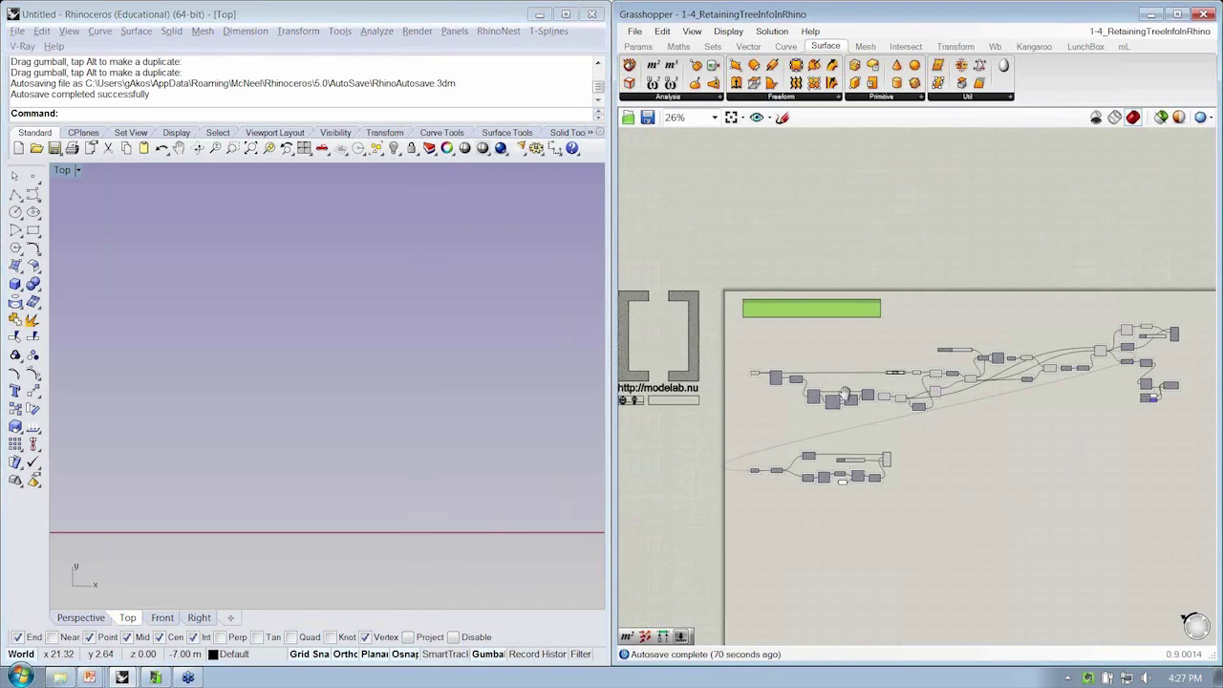
Step: Shrink the tag text size slider to 0.266
{"action": "right_click_drag", "start_coordinate": [424, 410], "coordinate": [395, 491]}
{"action": "scroll", "coordinate": [392, 439], "scroll_direction": "up", "scroll_amount": 3}
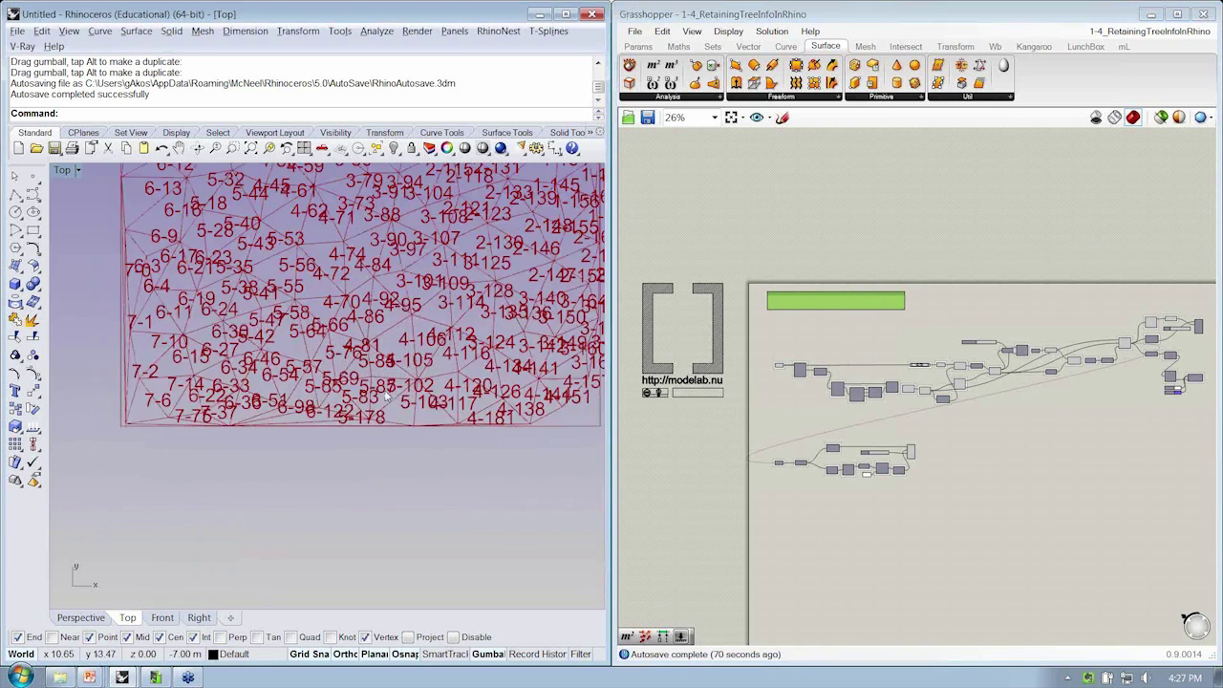
{"action": "scroll", "coordinate": [386, 397], "scroll_direction": "down", "scroll_amount": 3}
{"action": "scroll", "coordinate": [1067, 388], "scroll_direction": "up", "scroll_amount": 5}
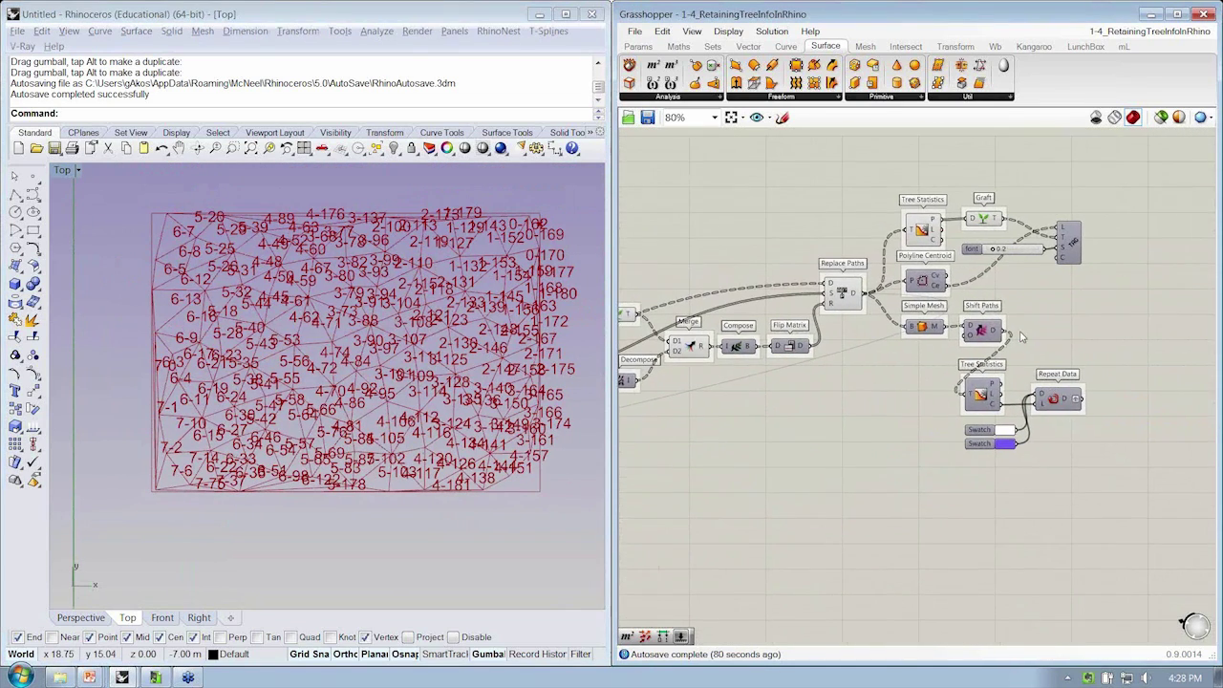
{"action": "right_click_drag", "start_coordinate": [879, 404], "coordinate": [910, 386]}
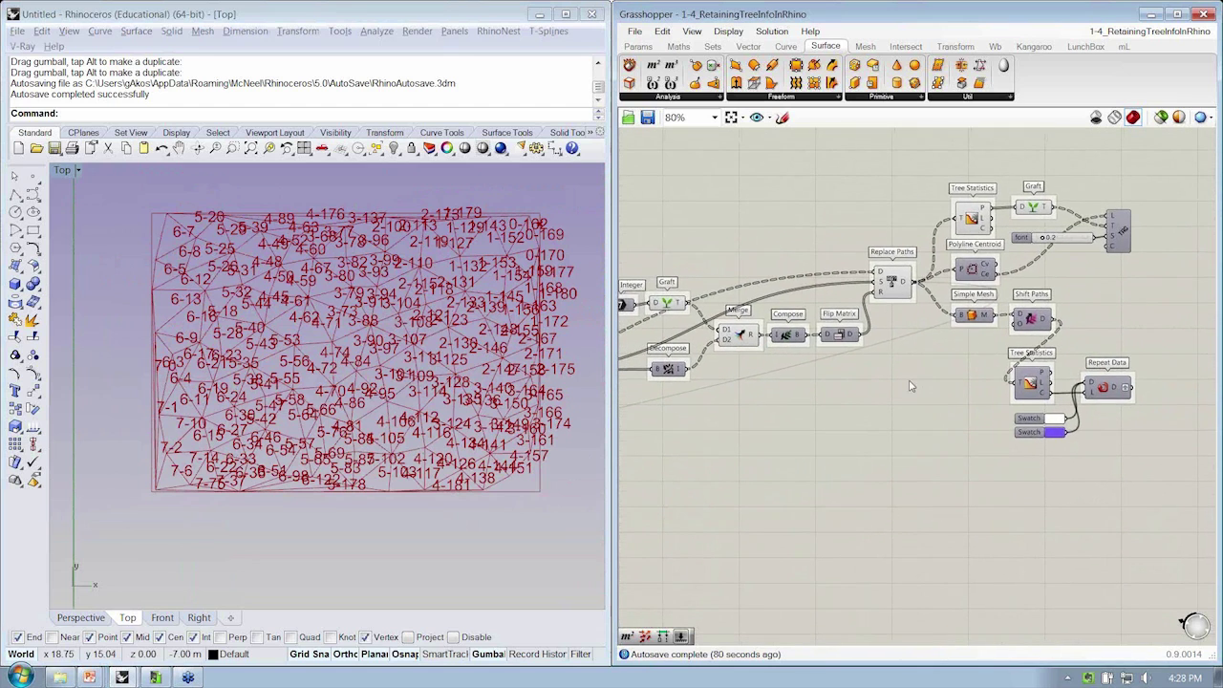
{"action": "scroll", "coordinate": [910, 386], "scroll_direction": "down", "scroll_amount": 1}
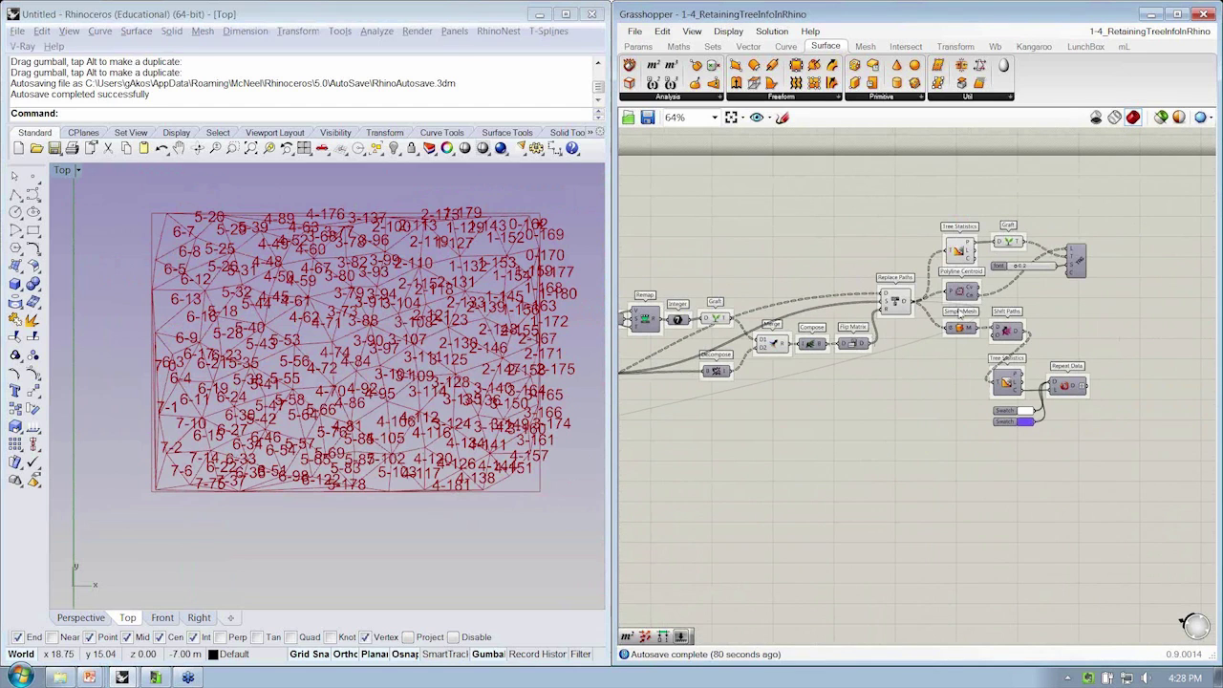
{"action": "scroll", "coordinate": [980, 268], "scroll_direction": "up", "scroll_amount": 2}
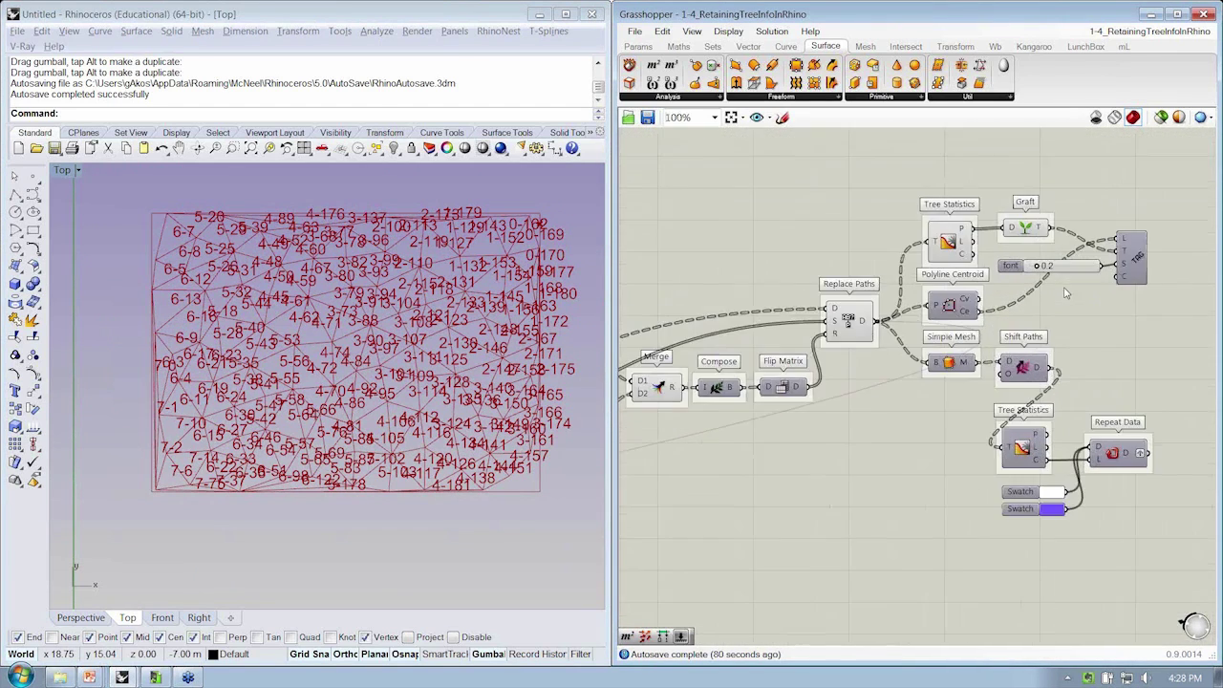
{"action": "scroll", "coordinate": [1050, 284], "scroll_direction": "up", "scroll_amount": 2}
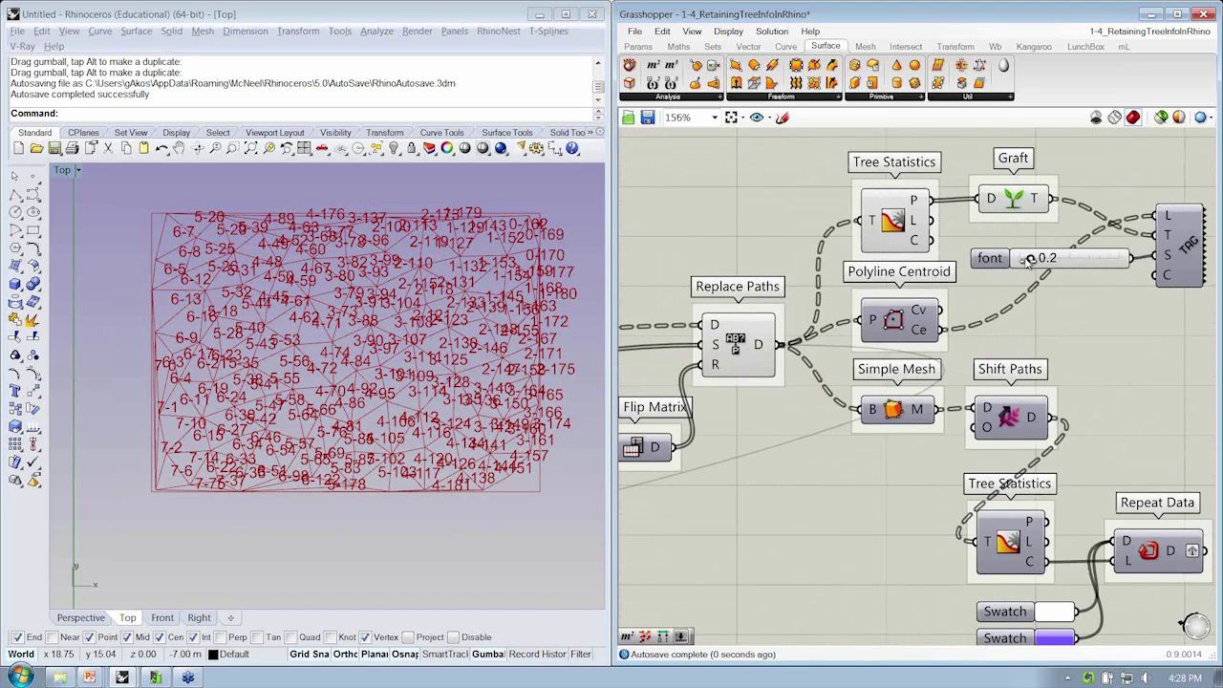
{"action": "scroll", "coordinate": [1068, 327], "scroll_direction": "down", "scroll_amount": 3}
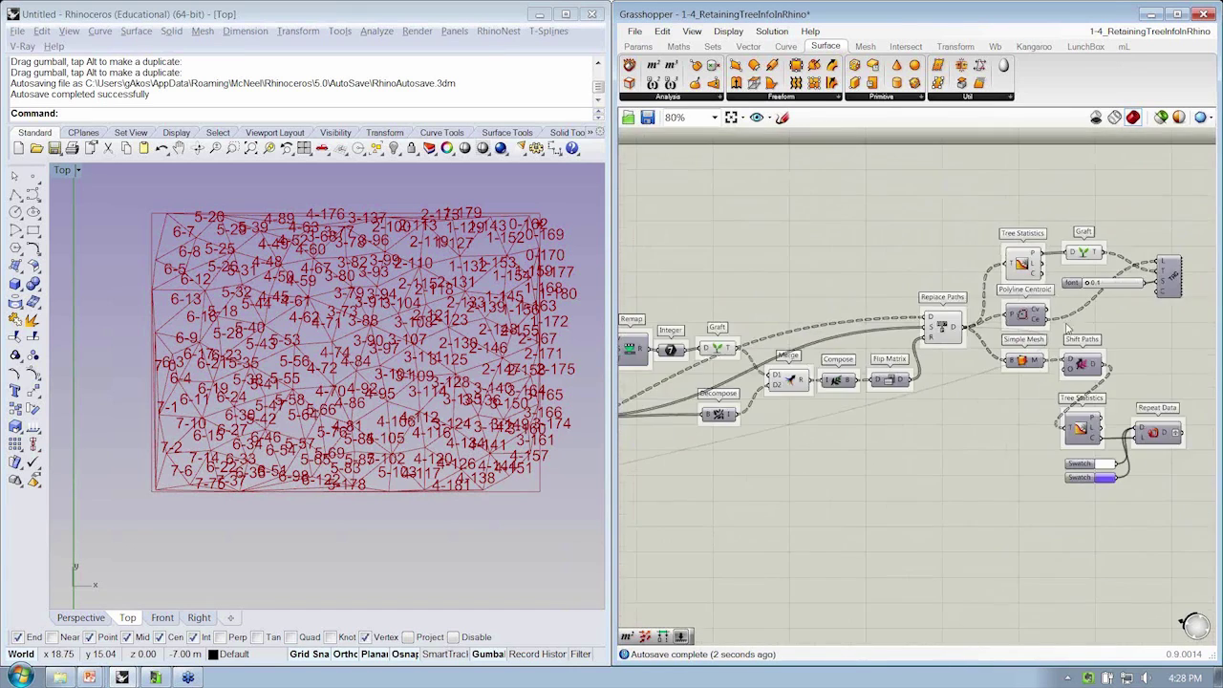
{"action": "scroll", "coordinate": [1068, 327], "scroll_direction": "up", "scroll_amount": 1}
{"action": "right_click_drag", "start_coordinate": [1068, 326], "coordinate": [874, 372]}
{"action": "left_click_drag", "start_coordinate": [1033, 353], "coordinate": [1021, 354]}
Step: Reduce the tag text size slider to 0.216
{"action": "left_click", "coordinate": [657, 392]}
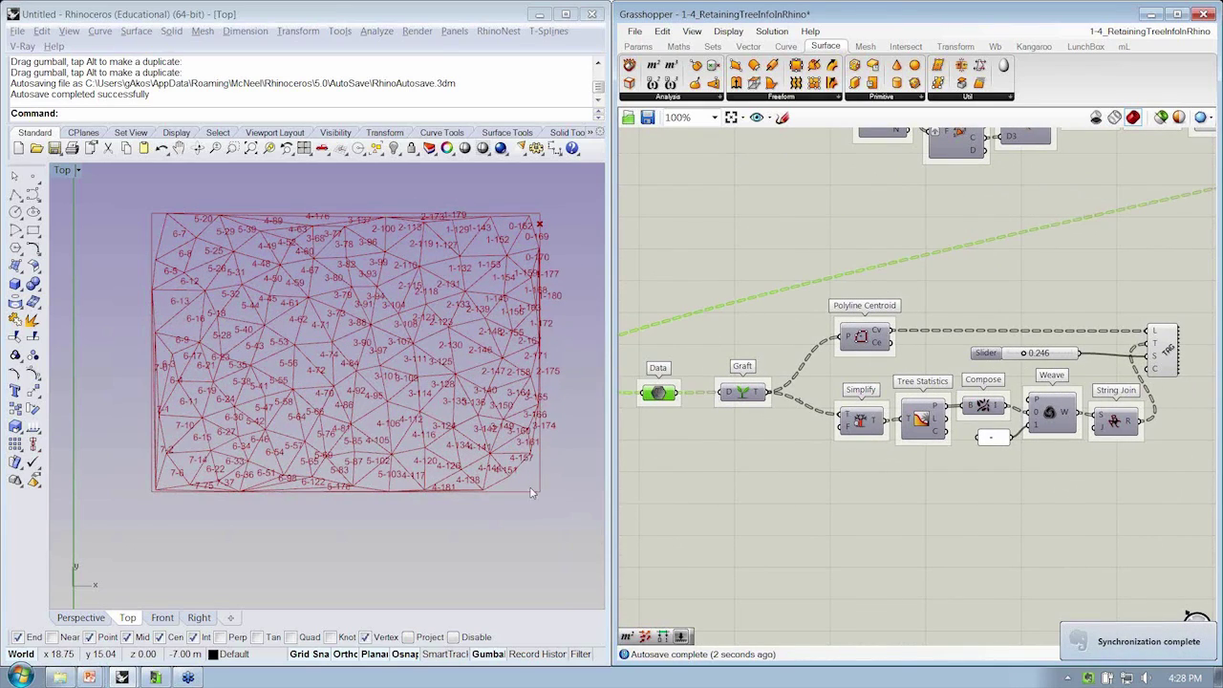
{"action": "scroll", "coordinate": [388, 389], "scroll_direction": "up", "scroll_amount": 5}
{"action": "right_click_drag", "start_coordinate": [392, 382], "coordinate": [376, 361]}
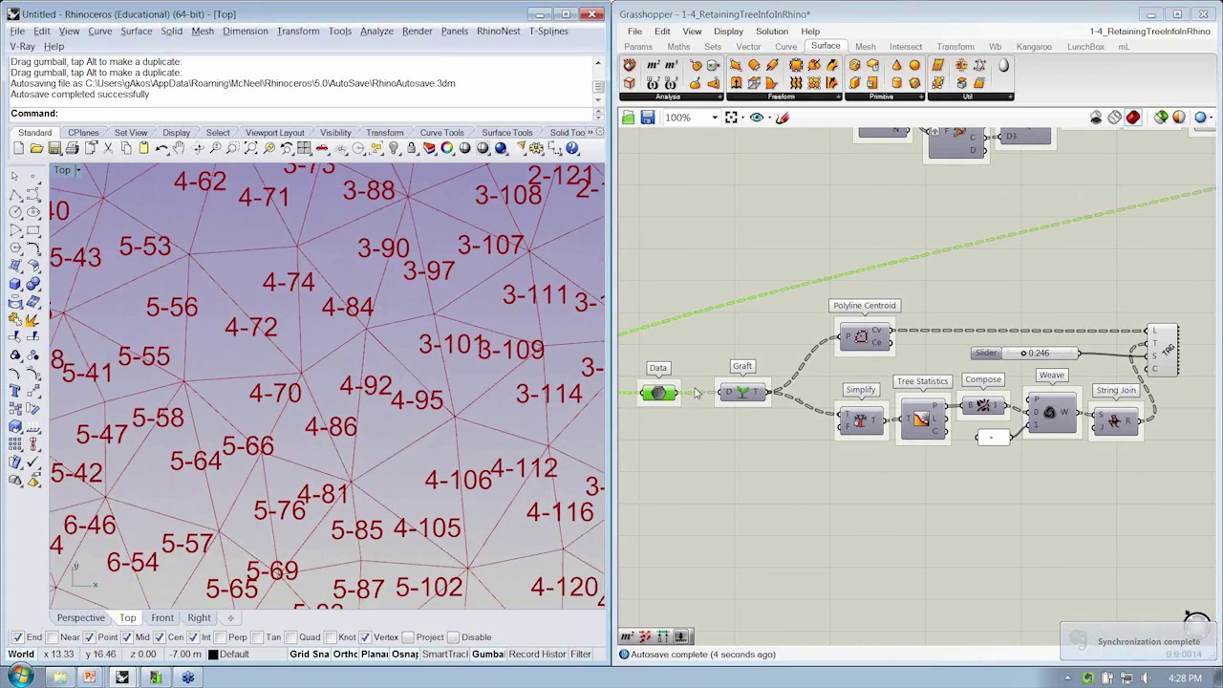
{"action": "left_click_drag", "start_coordinate": [1025, 356], "coordinate": [1019, 359]}
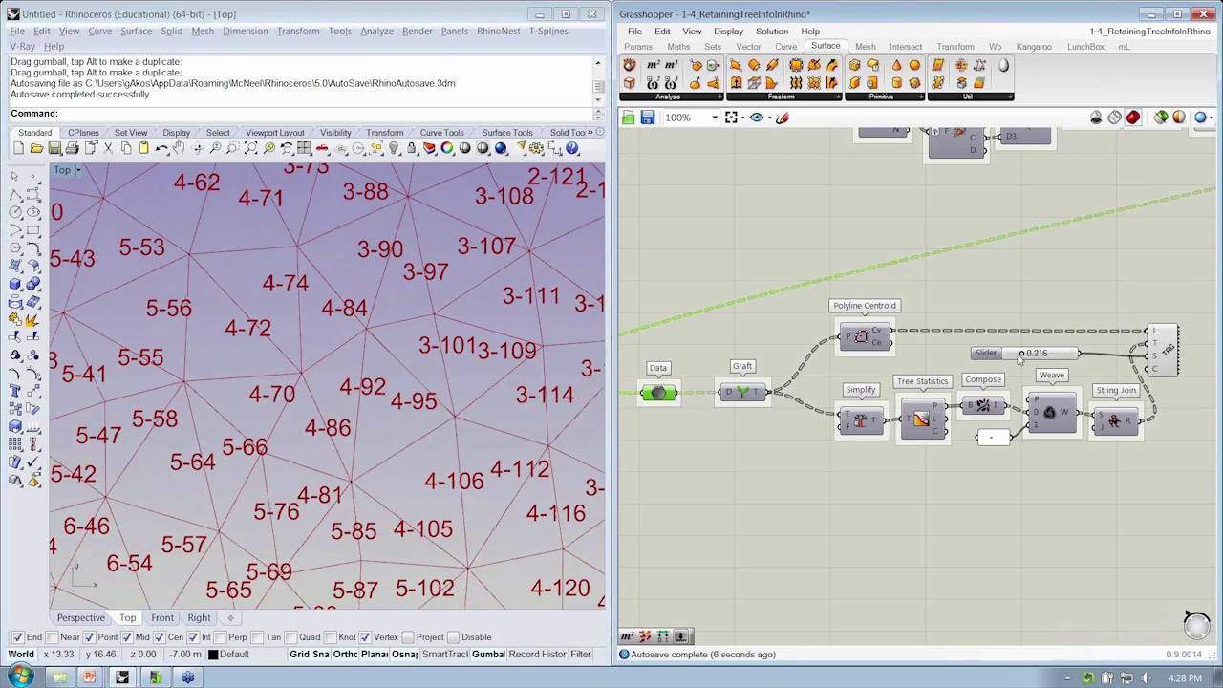
Step: Add a Panel fed by the Compose output, enlarged to show more branches
{"action": "right_click_drag", "start_coordinate": [802, 436], "coordinate": [712, 416]}
{"action": "left_click", "coordinate": [775, 401]}
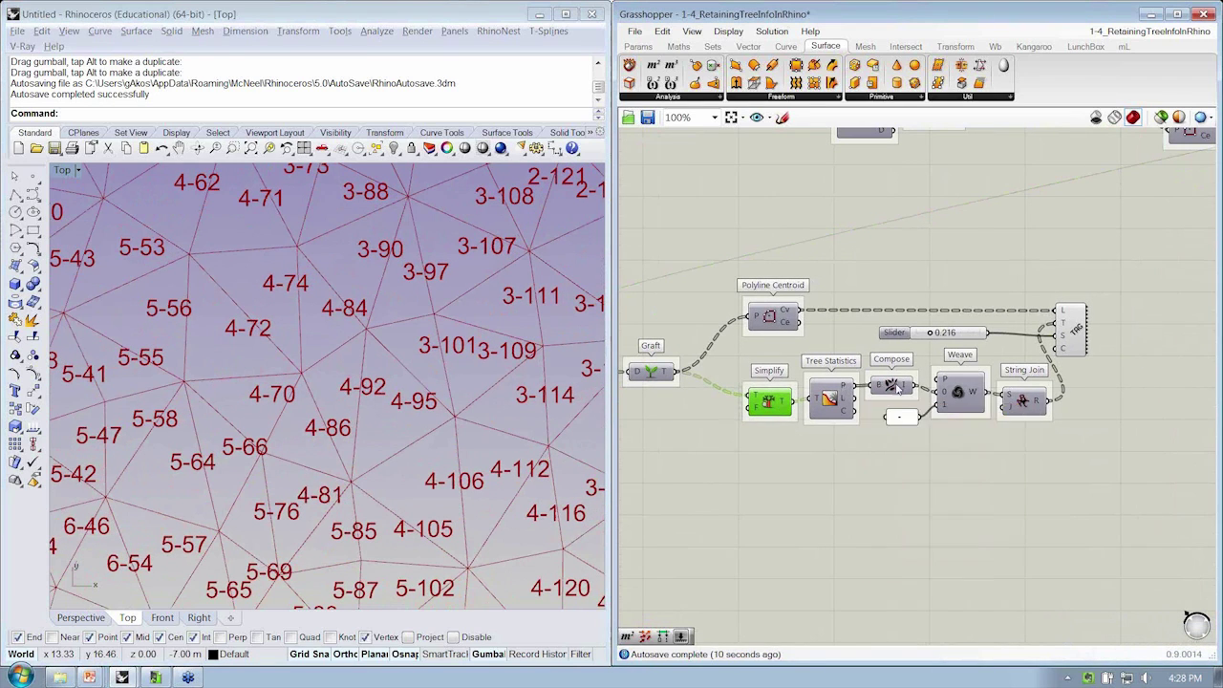
{"action": "right_click_drag", "start_coordinate": [911, 388], "coordinate": [853, 385]}
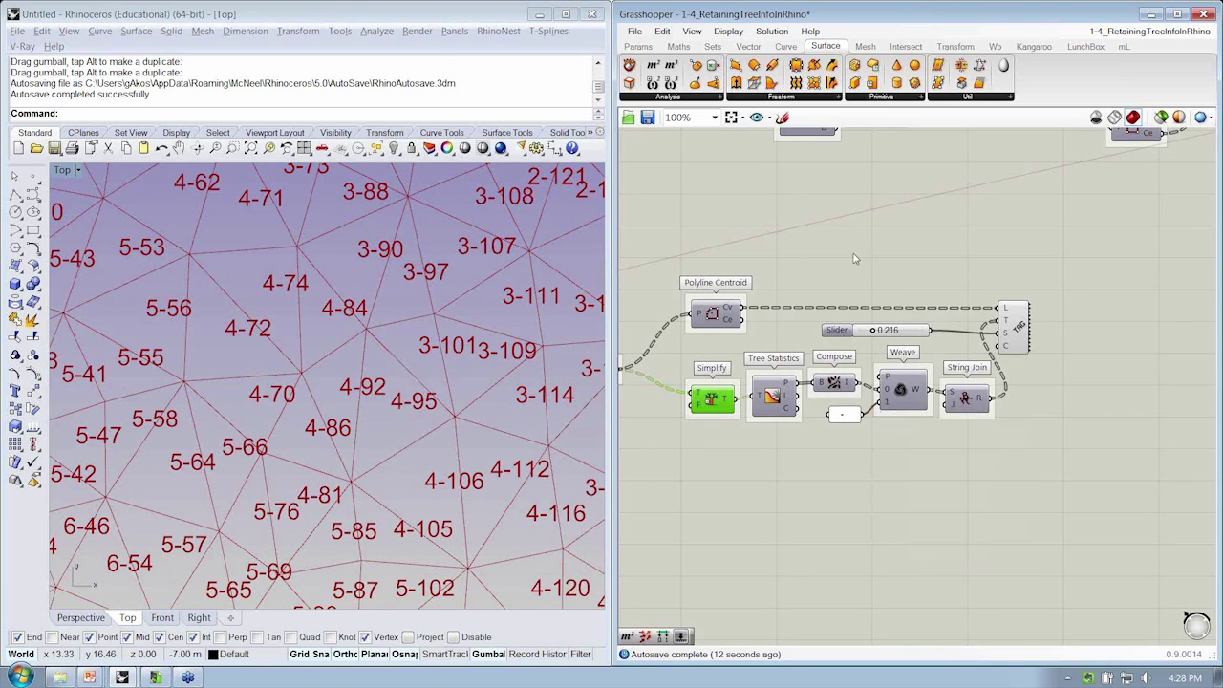
{"action": "left_click", "coordinate": [640, 46]}
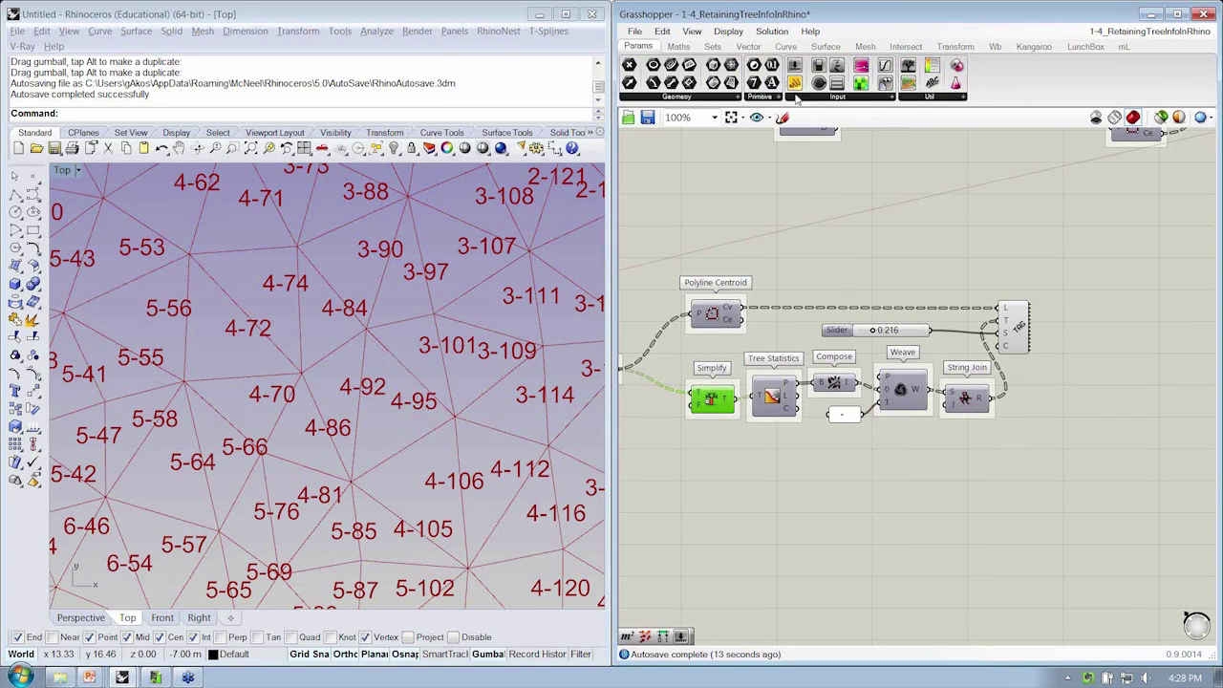
{"action": "left_click_drag", "start_coordinate": [794, 83], "coordinate": [904, 483]}
{"action": "left_click_drag", "start_coordinate": [856, 383], "coordinate": [853, 483]}
{"action": "scroll", "coordinate": [840, 487], "scroll_direction": "up", "scroll_amount": 3}
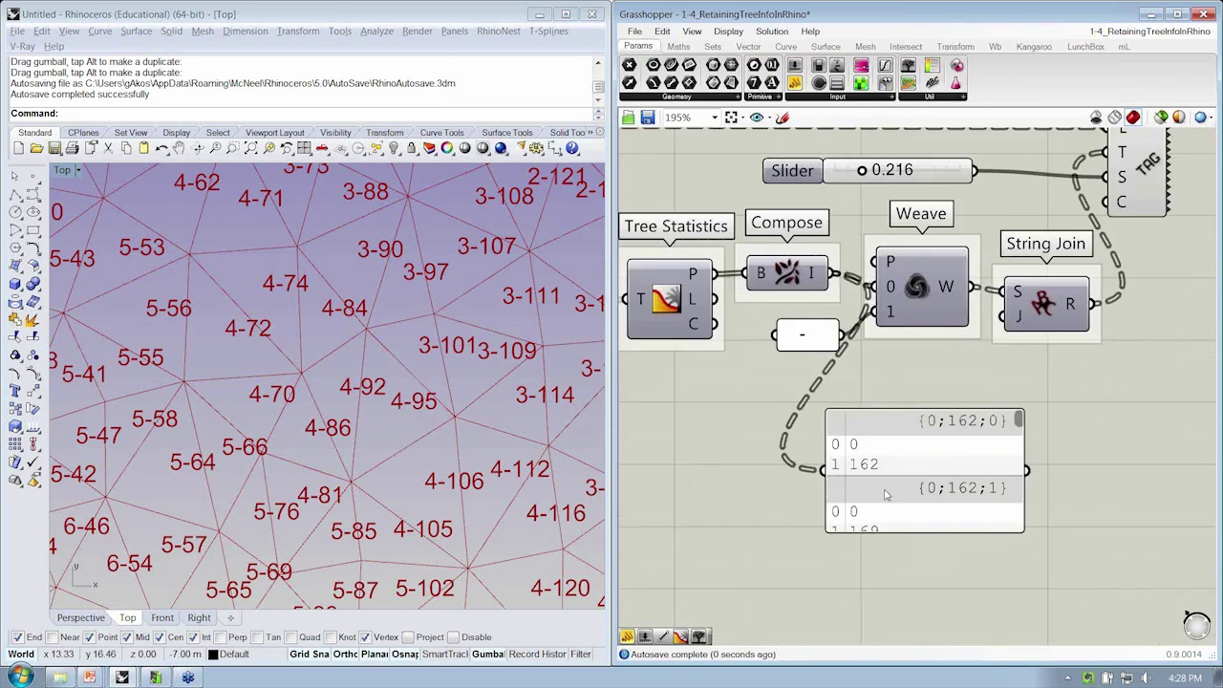
{"action": "left_click_drag", "start_coordinate": [781, 496], "coordinate": [781, 586]}
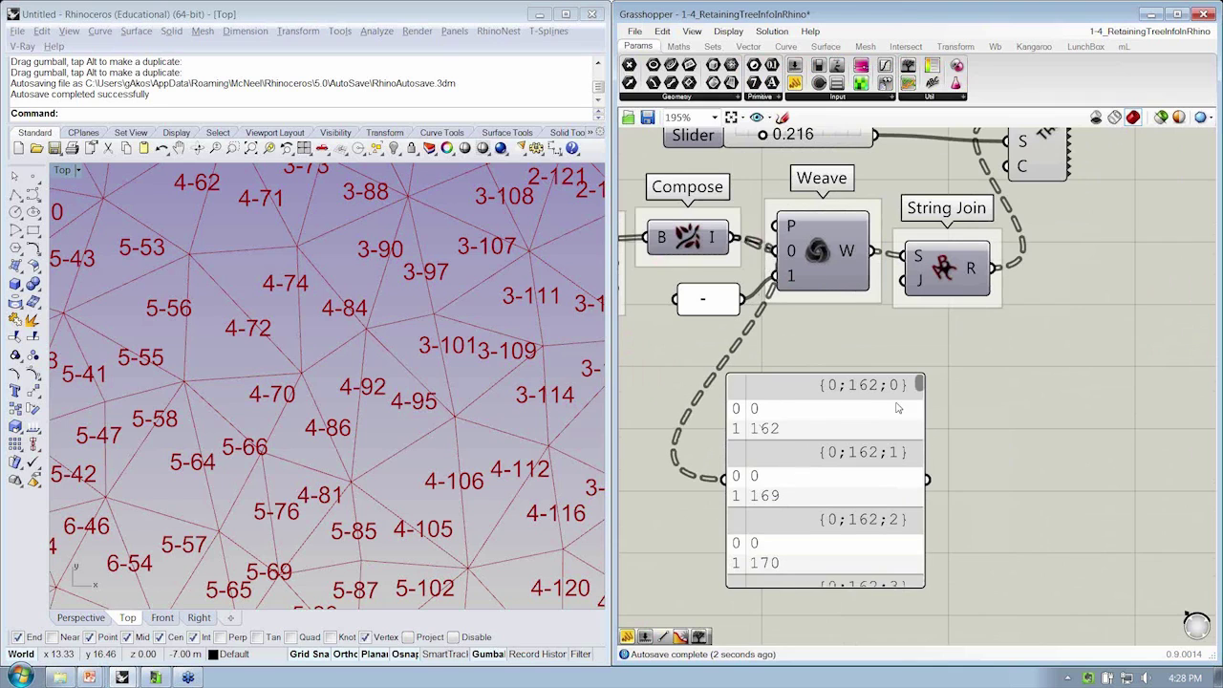
{"action": "scroll", "coordinate": [913, 387], "scroll_direction": "down", "scroll_amount": 5}
{"action": "scroll", "coordinate": [907, 385], "scroll_direction": "up", "scroll_amount": 5}
{"action": "scroll", "coordinate": [908, 385], "scroll_direction": "down", "scroll_amount": 2}
{"action": "scroll", "coordinate": [994, 297], "scroll_direction": "down", "scroll_amount": 2}
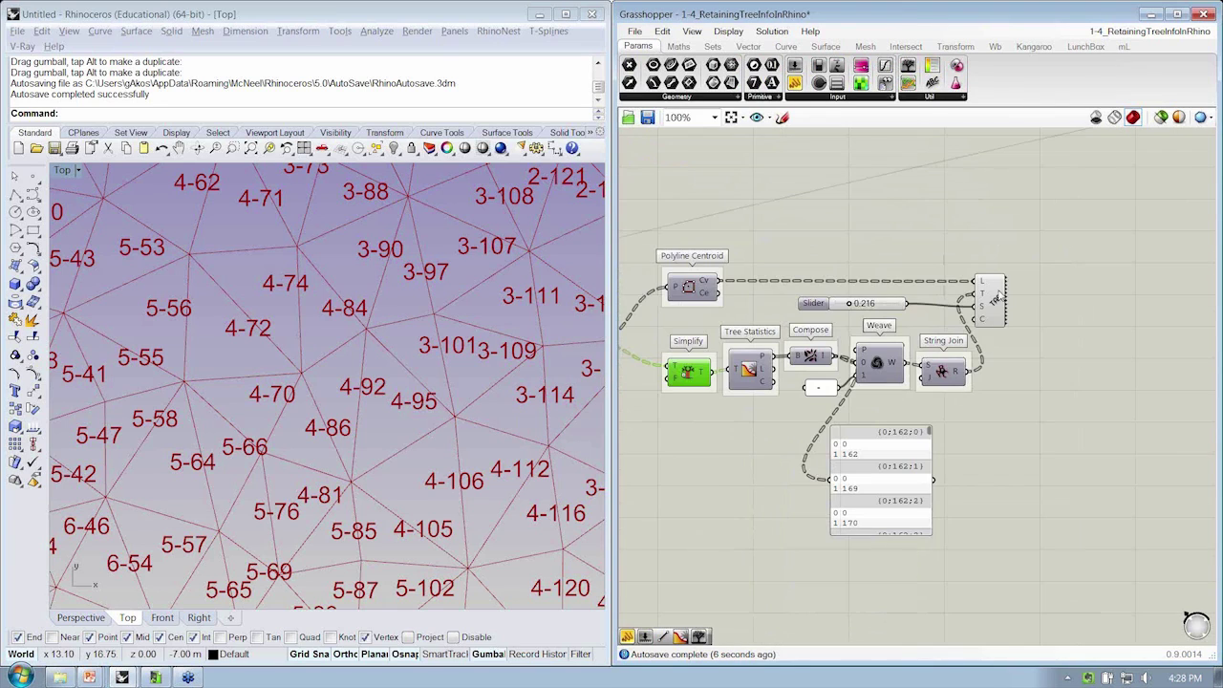
Step: Toggle the tag components' previews so Rhino shows the mesh without branch-path labels
{"action": "right_click", "coordinate": [998, 296]}
{"action": "left_click", "coordinate": [1038, 314]}
{"action": "scroll", "coordinate": [955, 287], "scroll_direction": "down", "scroll_amount": 3}
{"action": "right_click_drag", "start_coordinate": [950, 163], "coordinate": [708, 288]}
{"action": "right_click", "coordinate": [1030, 218]}
{"action": "left_click", "coordinate": [1063, 243]}
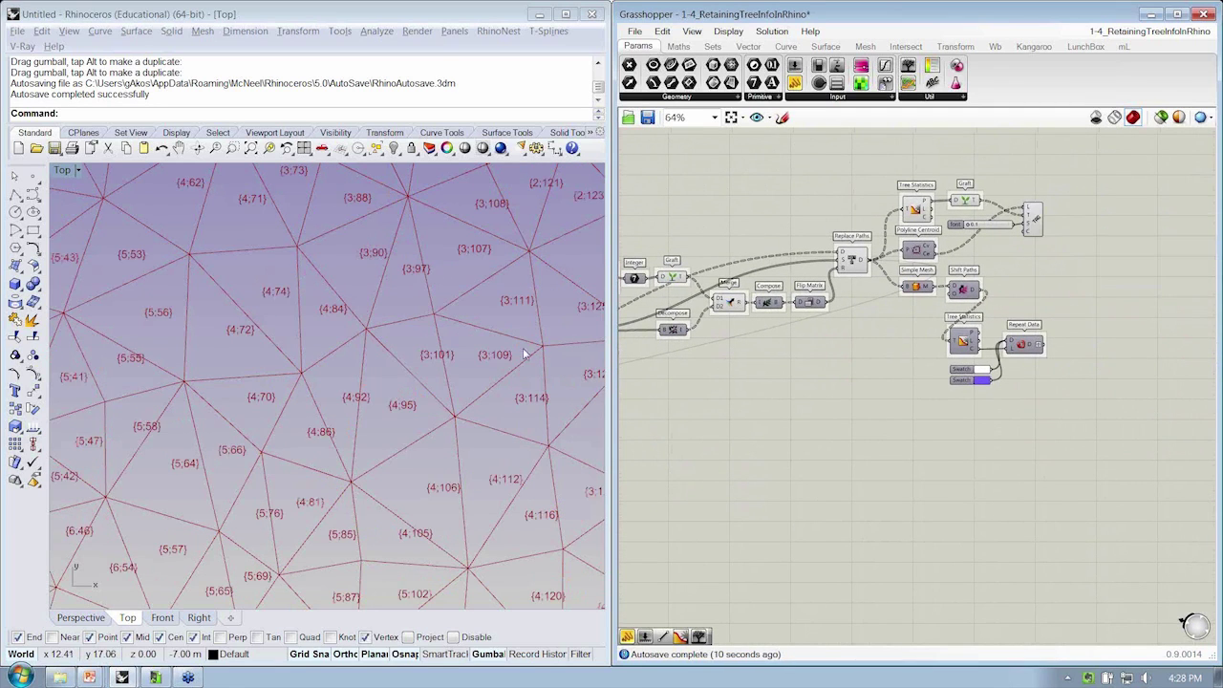
{"action": "scroll", "coordinate": [424, 336], "scroll_direction": "up", "scroll_amount": 8}
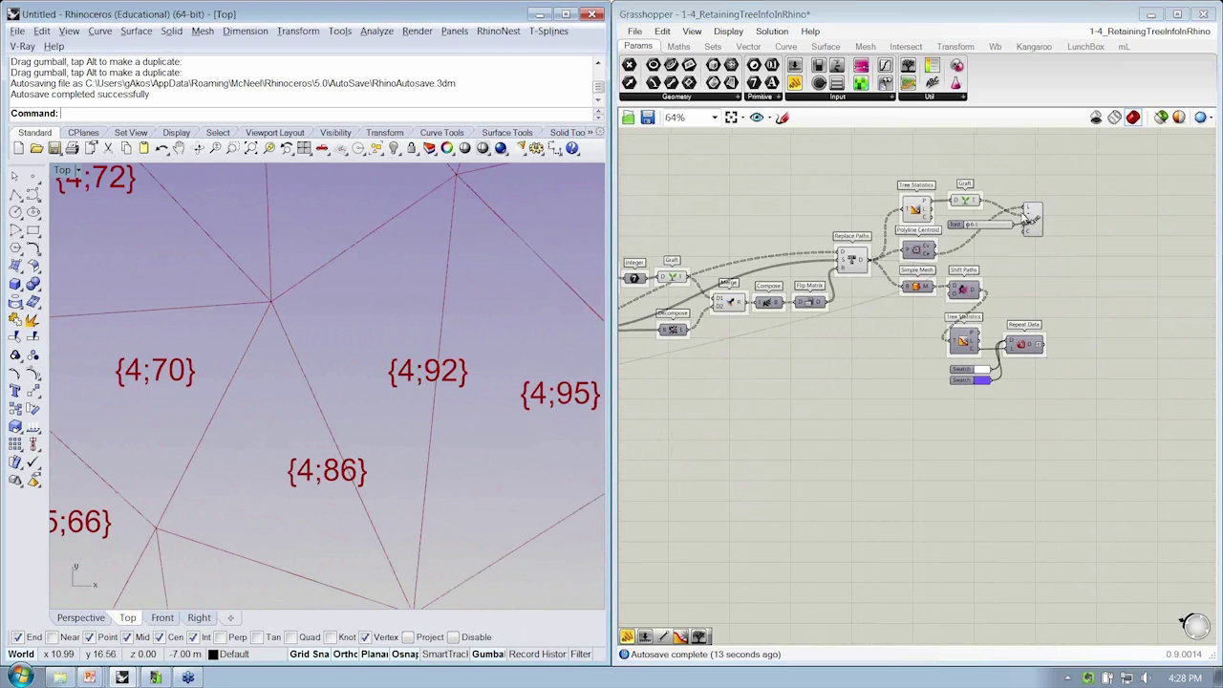
{"action": "right_click", "coordinate": [1029, 218]}
Step: Hide the index tags and rearrange String Join, TAG and the data panel
{"action": "left_click", "coordinate": [1062, 244]}
{"action": "scroll", "coordinate": [890, 416], "scroll_direction": "down", "scroll_amount": 3}
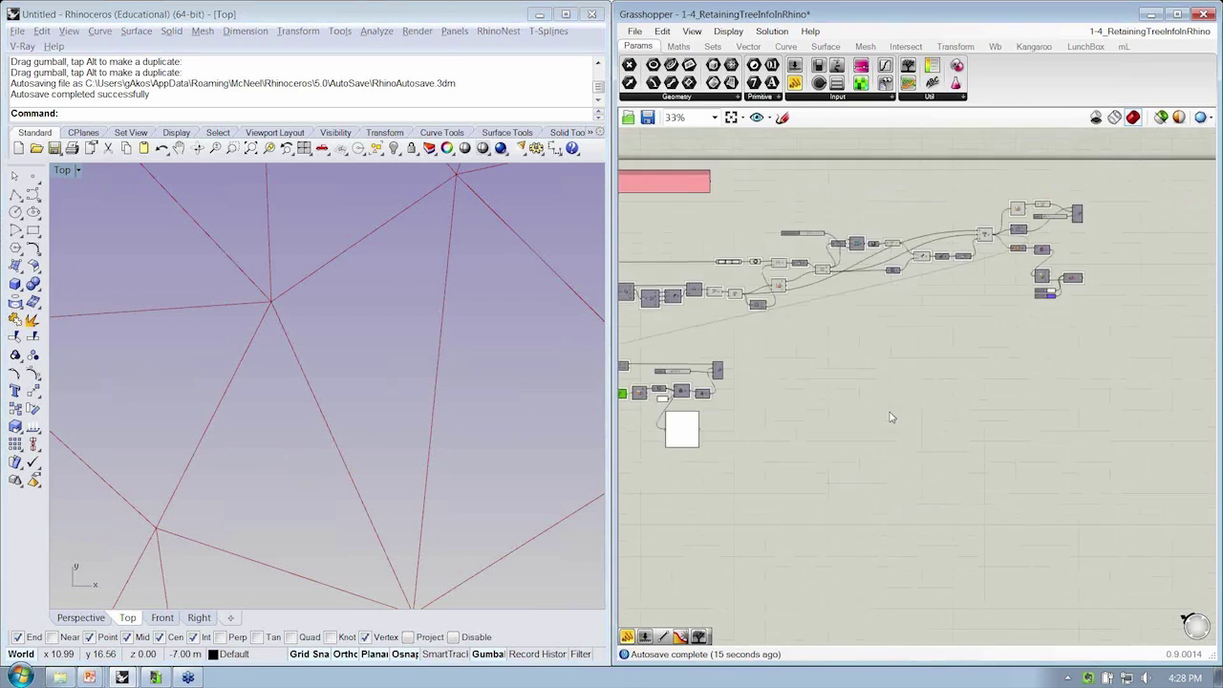
{"action": "scroll", "coordinate": [669, 401], "scroll_direction": "up", "scroll_amount": 7}
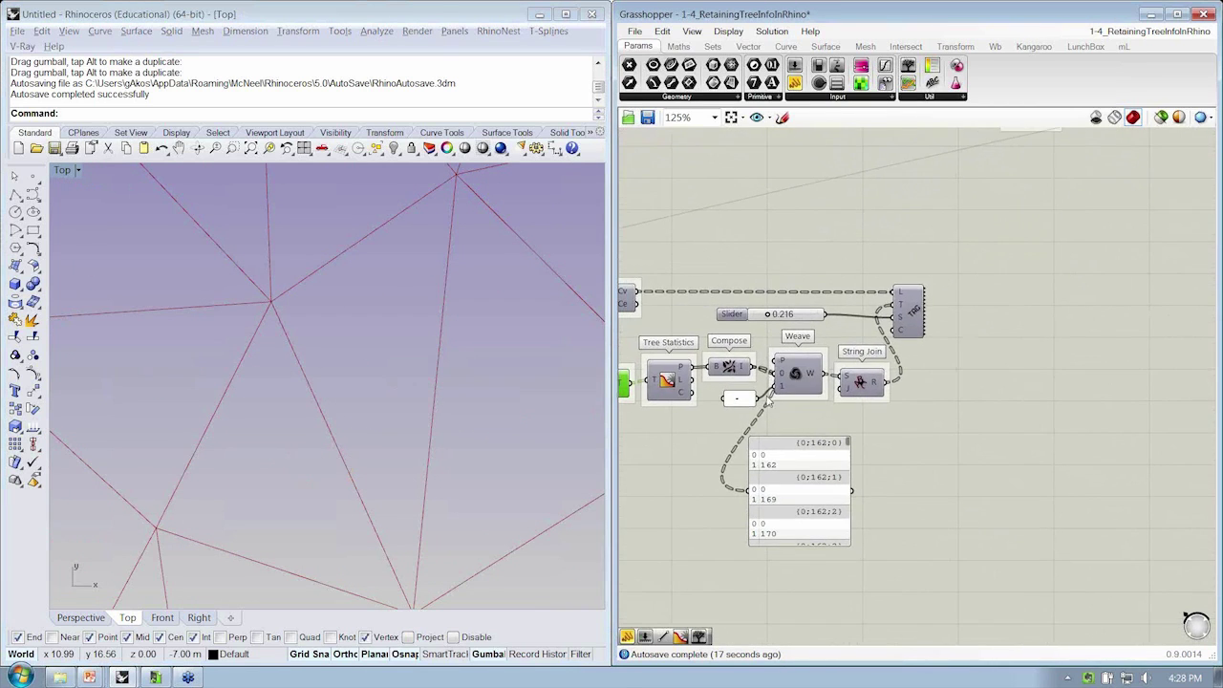
{"action": "scroll", "coordinate": [767, 401], "scroll_direction": "up", "scroll_amount": 1}
{"action": "left_click", "coordinate": [806, 373]}
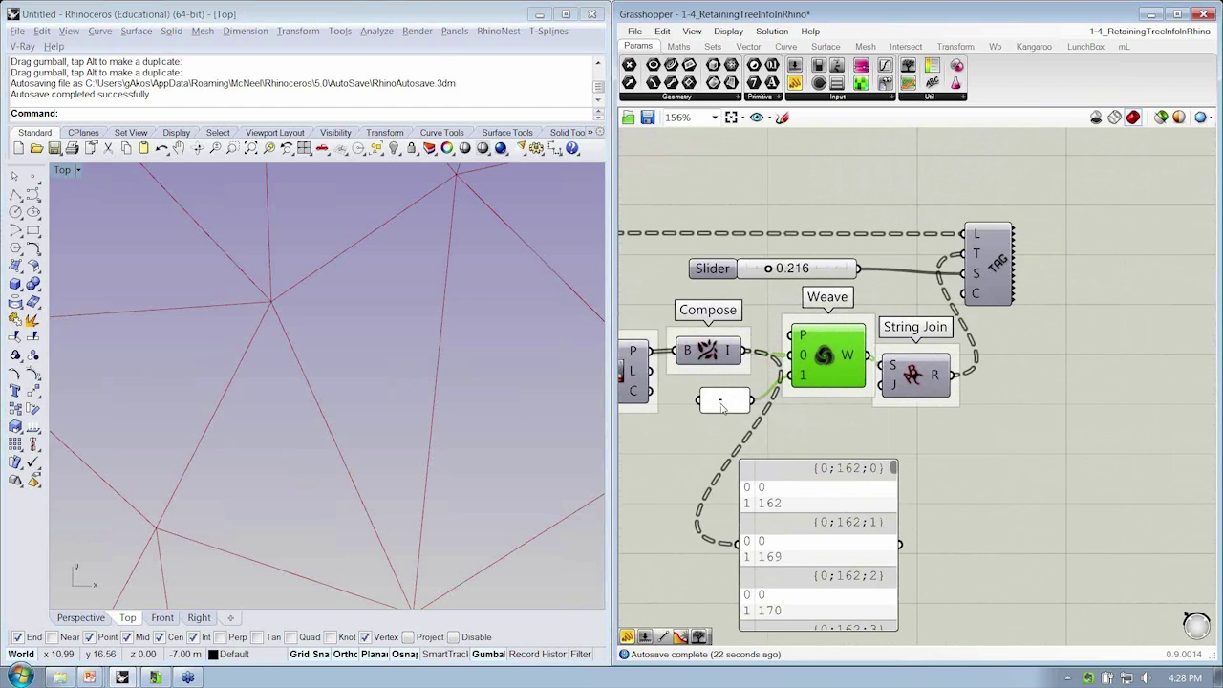
{"action": "left_click_drag", "start_coordinate": [912, 375], "coordinate": [930, 371]}
{"action": "left_click_drag", "start_coordinate": [995, 274], "coordinate": [1013, 274]}
{"action": "left_click_drag", "start_coordinate": [939, 374], "coordinate": [941, 369]}
{"action": "left_click_drag", "start_coordinate": [810, 464], "coordinate": [877, 436]}
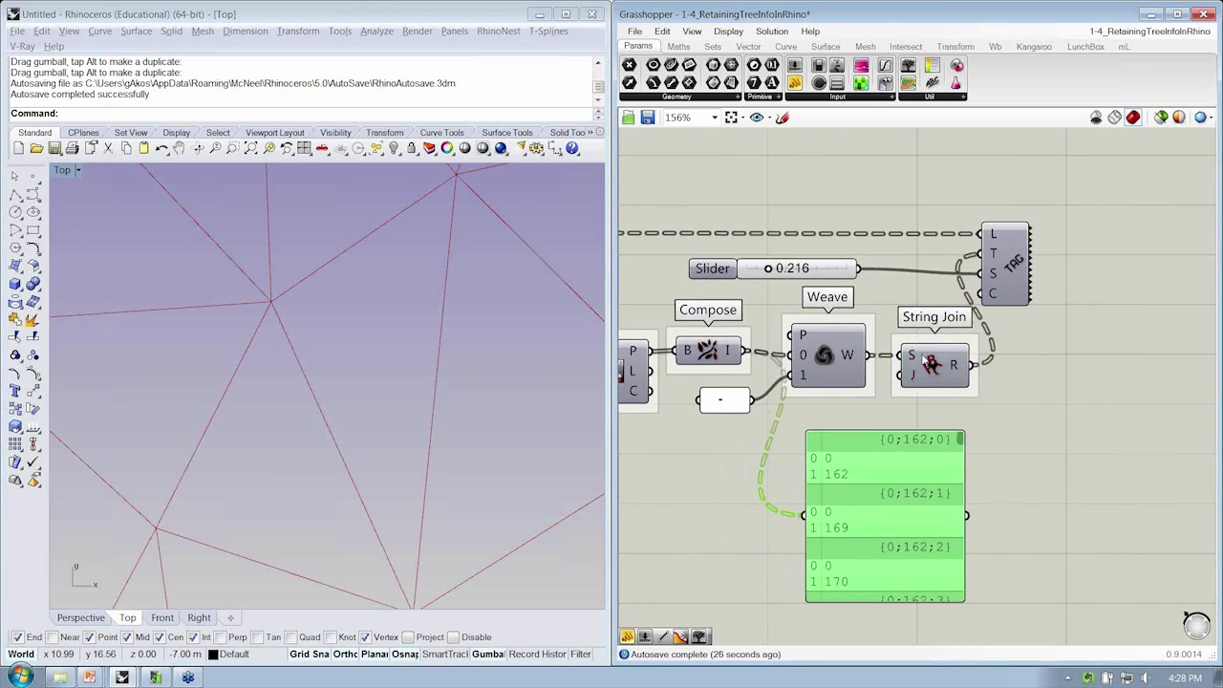
Step: Feed Weave's W output into the data panel instead of Compose
{"action": "right_click_drag", "start_coordinate": [973, 397], "coordinate": [908, 400]}
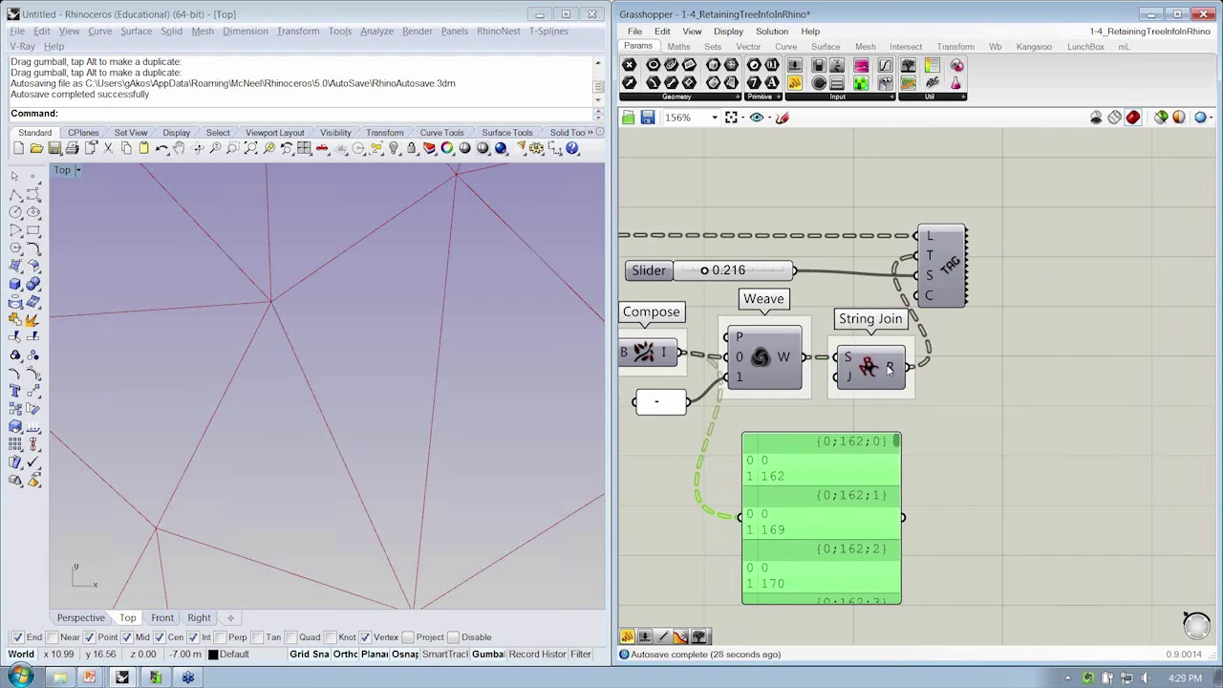
{"action": "mouse_move", "coordinate": [847, 359]}
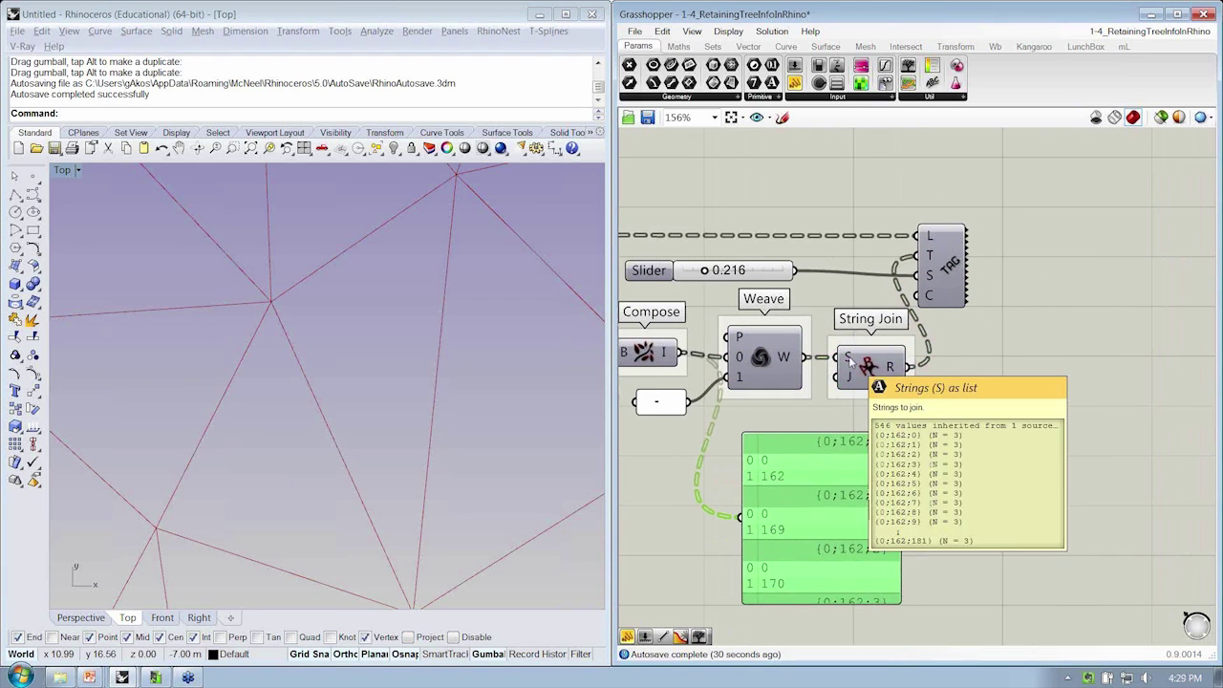
{"action": "left_click_drag", "start_coordinate": [802, 358], "coordinate": [763, 503]}
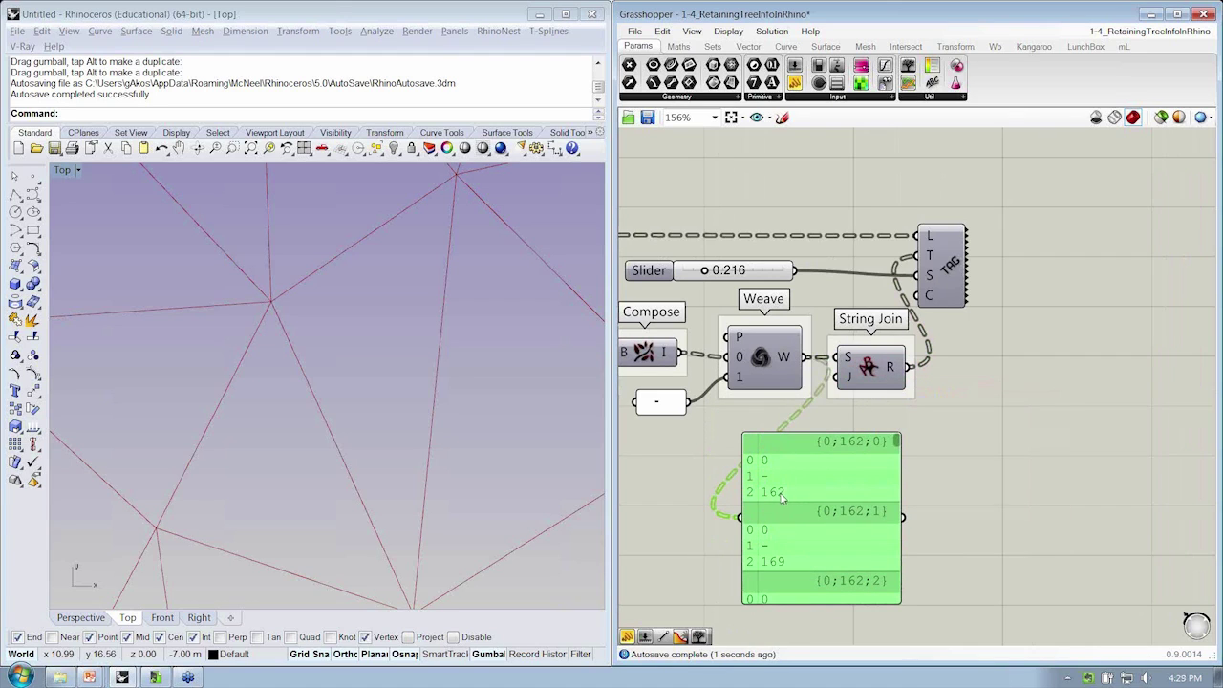
Step: Feed String Join's R output into the panel and enable the Text Tag preview
{"action": "left_click_drag", "start_coordinate": [906, 367], "coordinate": [738, 517]}
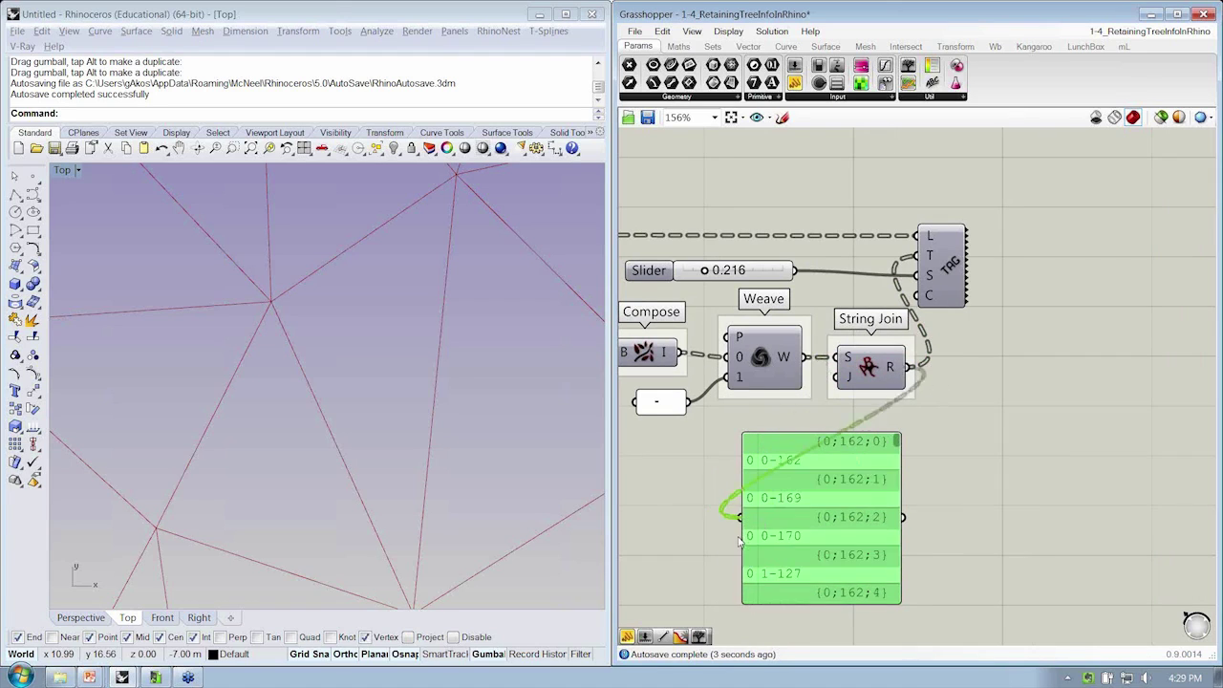
{"action": "left_click_drag", "start_coordinate": [763, 467], "coordinate": [939, 427]}
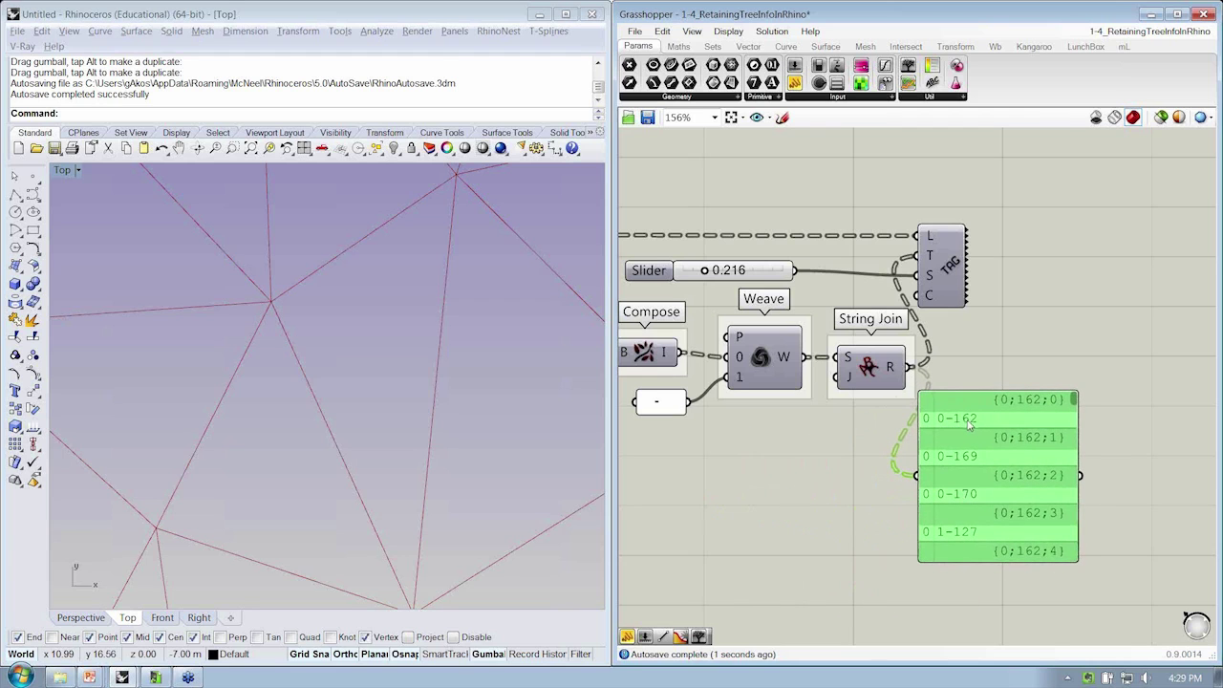
{"action": "right_click", "coordinate": [946, 270]}
{"action": "left_click", "coordinate": [972, 291]}
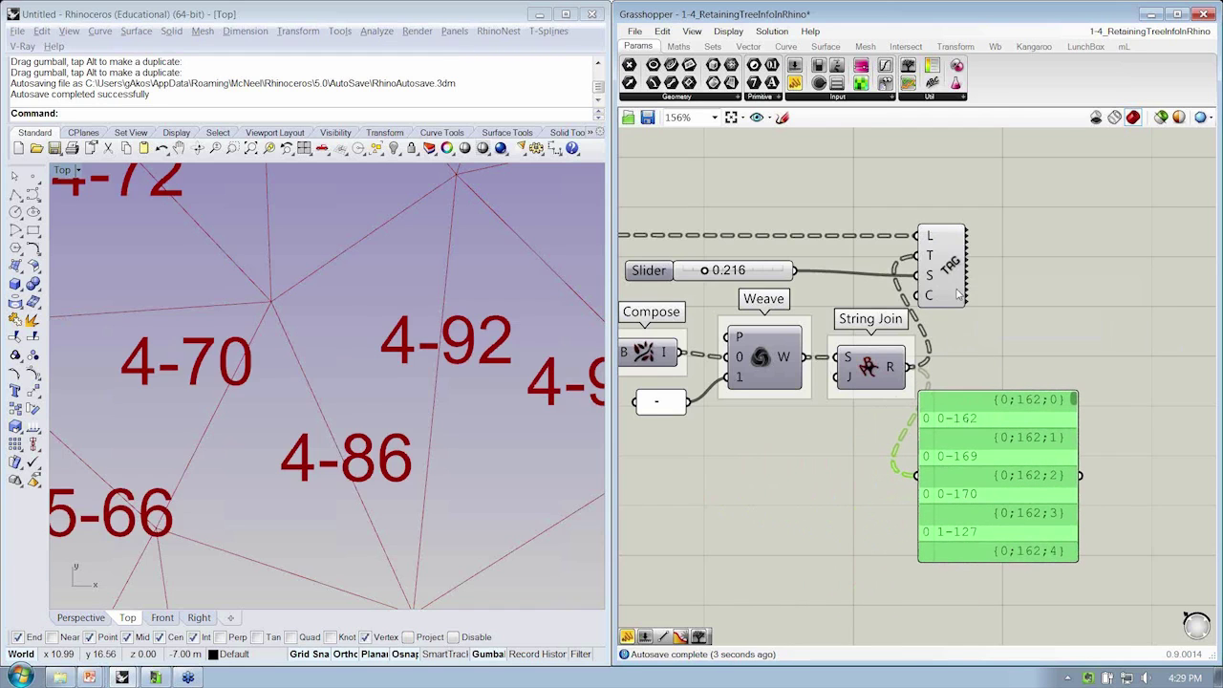
Step: Zoom and pan the Rhino Top view to inspect dash-separated labels like 0-162
{"action": "scroll", "coordinate": [309, 423], "scroll_direction": "down", "scroll_amount": 10}
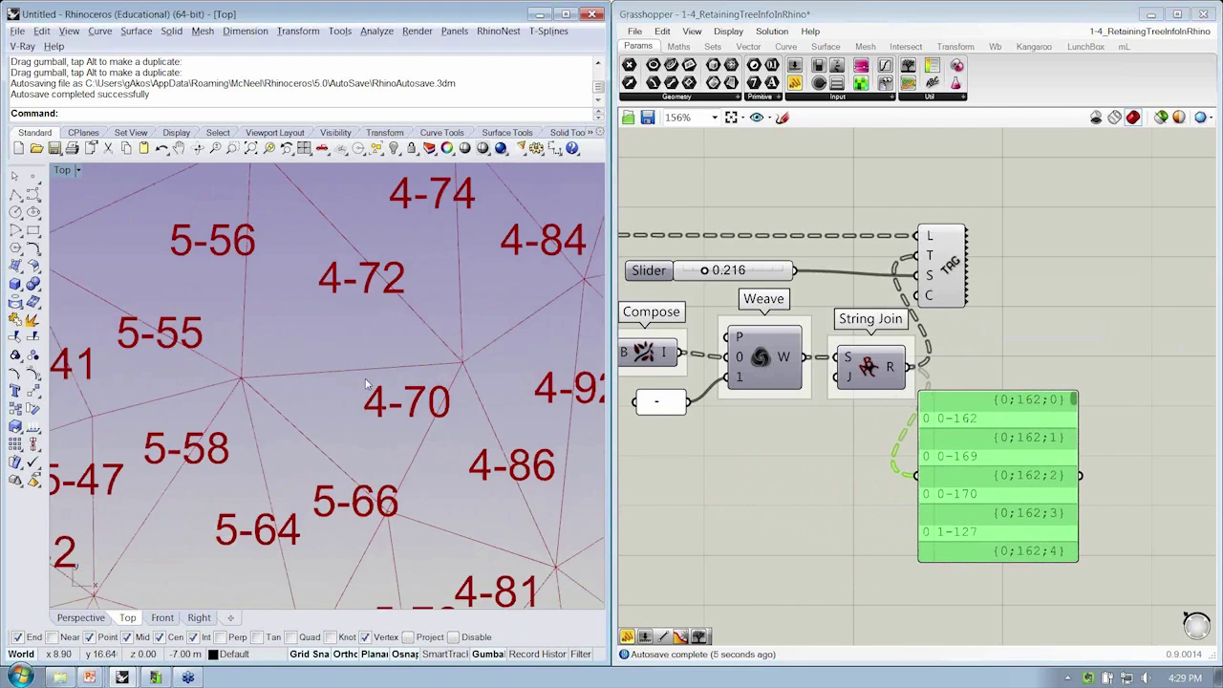
{"action": "scroll", "coordinate": [375, 464], "scroll_direction": "down", "scroll_amount": 6}
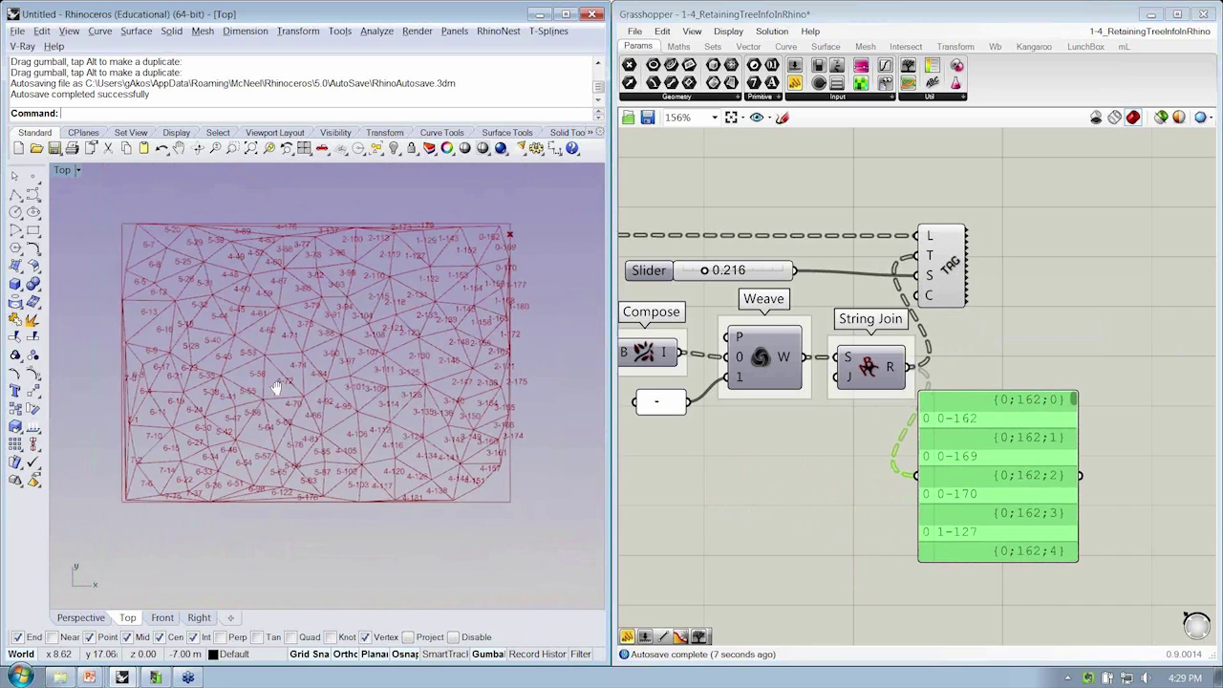
{"action": "scroll", "coordinate": [509, 274], "scroll_direction": "up", "scroll_amount": 5}
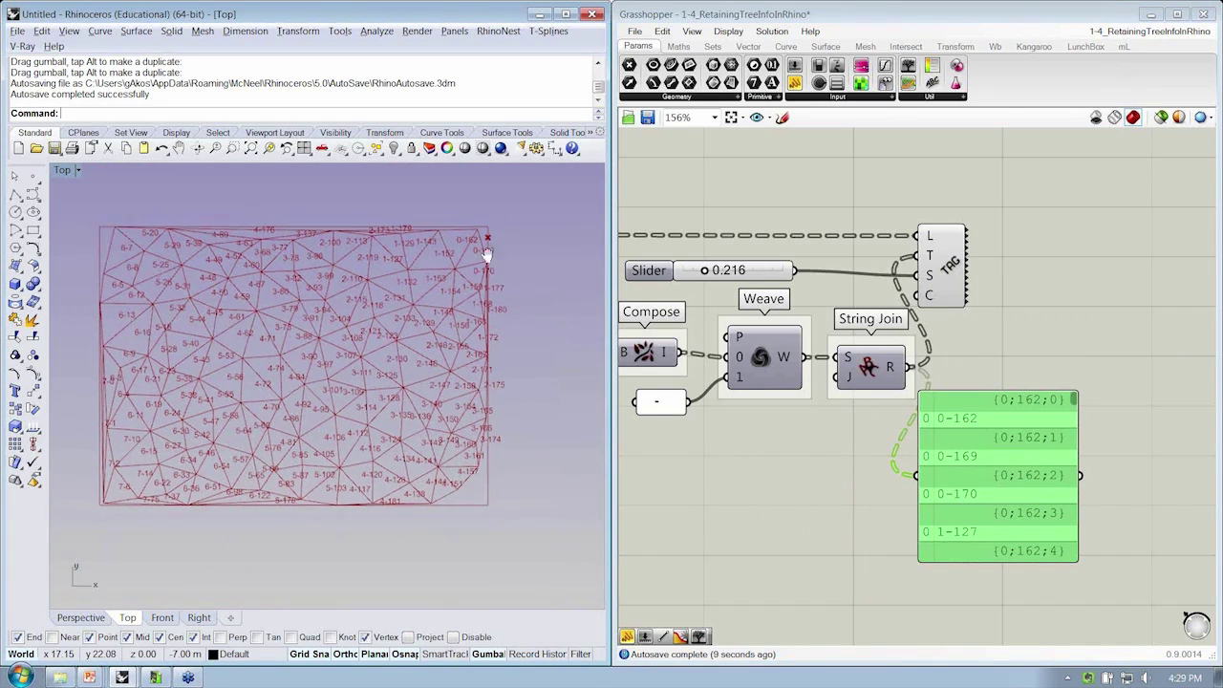
{"action": "right_click_drag", "start_coordinate": [480, 302], "coordinate": [496, 312]}
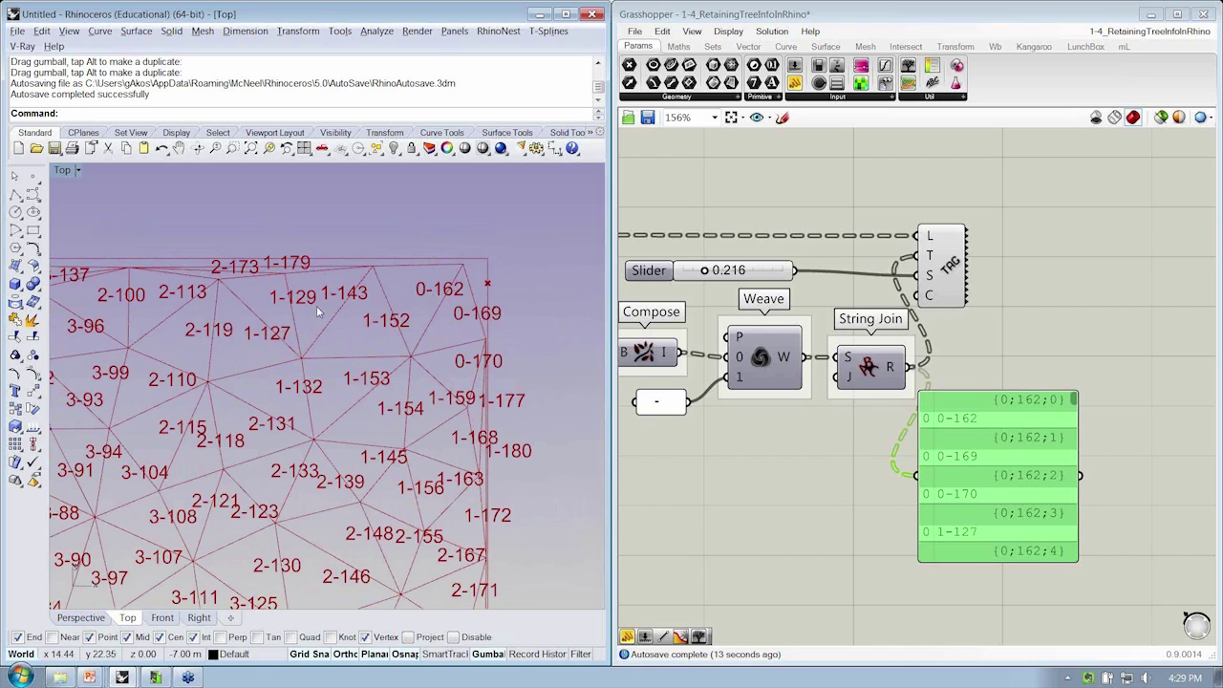
{"action": "right_click_drag", "start_coordinate": [401, 454], "coordinate": [435, 449]}
{"action": "right_click_drag", "start_coordinate": [347, 343], "coordinate": [355, 319]}
{"action": "scroll", "coordinate": [465, 243], "scroll_direction": "down", "scroll_amount": 10}
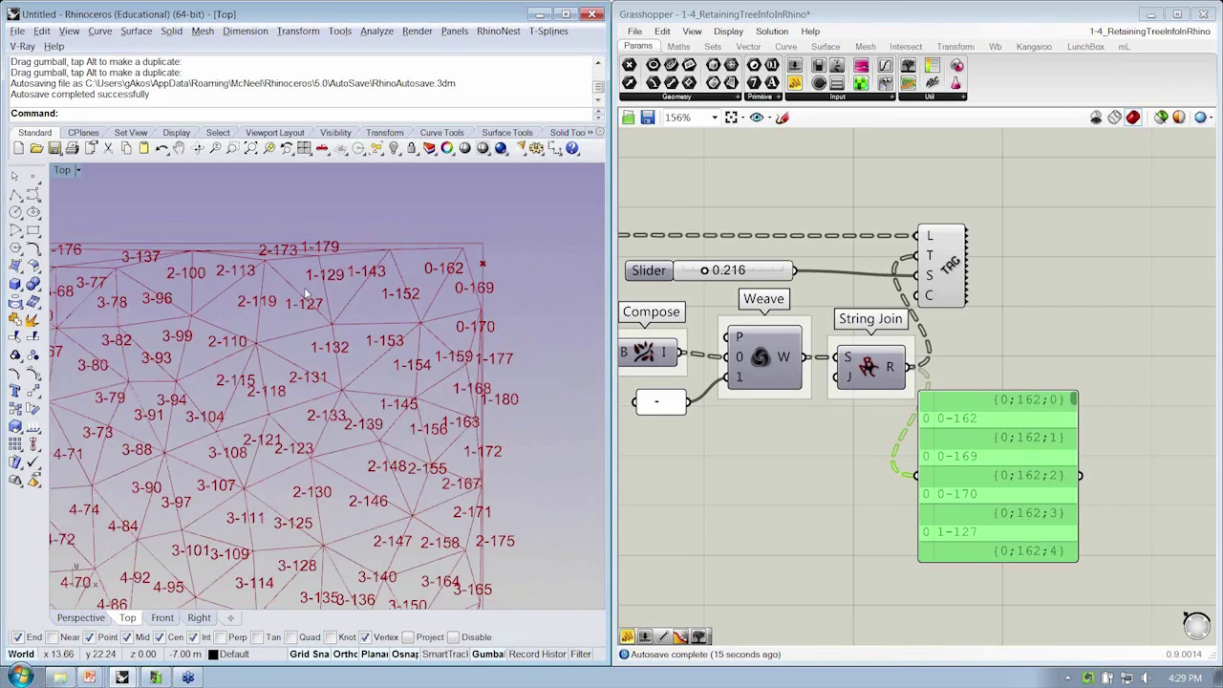
{"action": "type", "text": "M"}
{"action": "key", "text": "Return"}
{"action": "scroll", "coordinate": [464, 243], "scroll_direction": "up", "scroll_amount": 2}
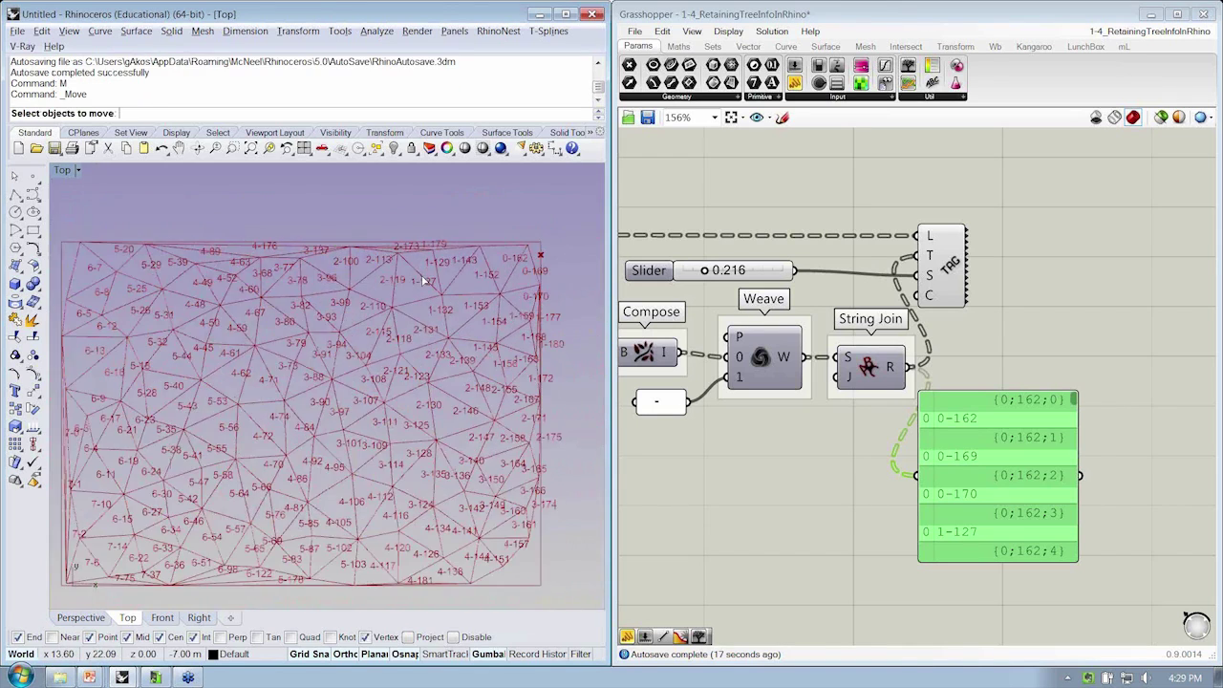
{"action": "right_click_drag", "start_coordinate": [533, 272], "coordinate": [453, 266]}
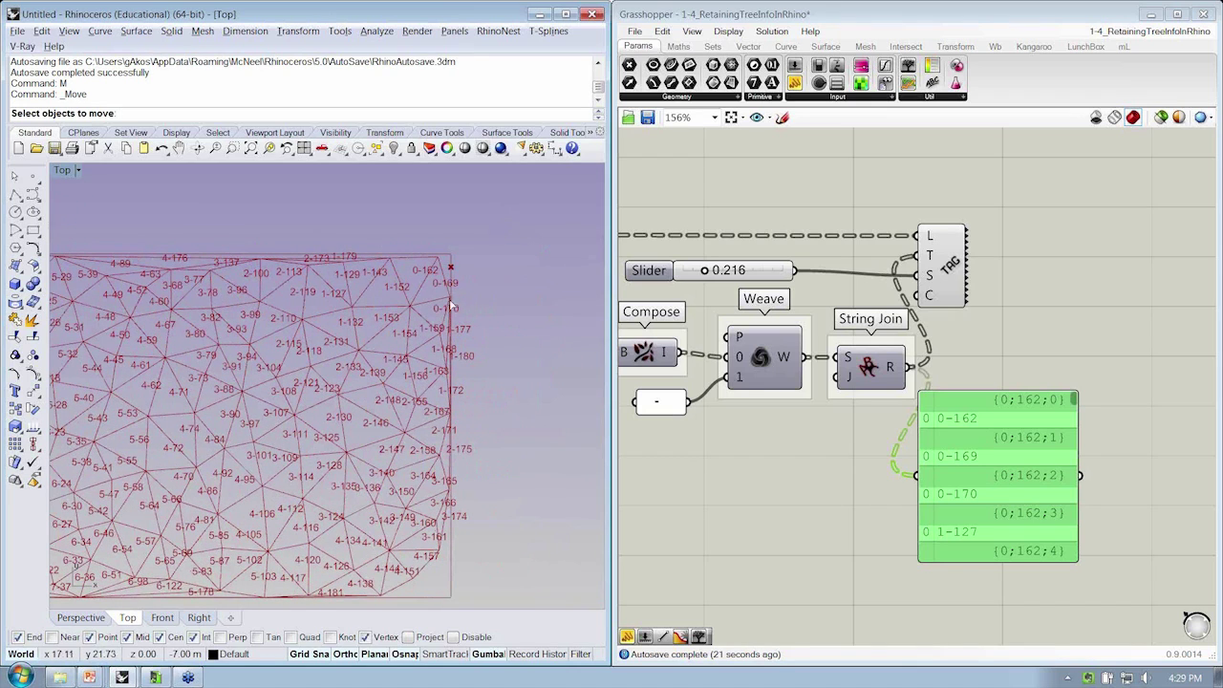
{"action": "scroll", "coordinate": [443, 290], "scroll_direction": "up", "scroll_amount": 3}
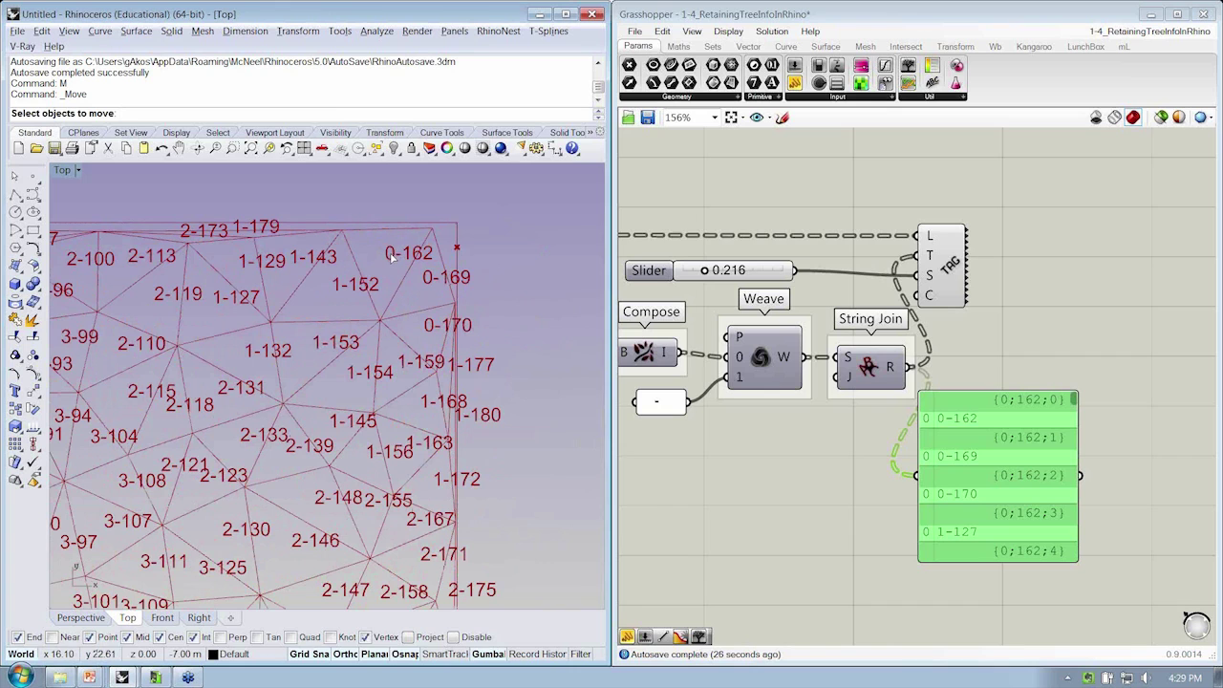
{"action": "right_click_drag", "start_coordinate": [446, 360], "coordinate": [490, 353]}
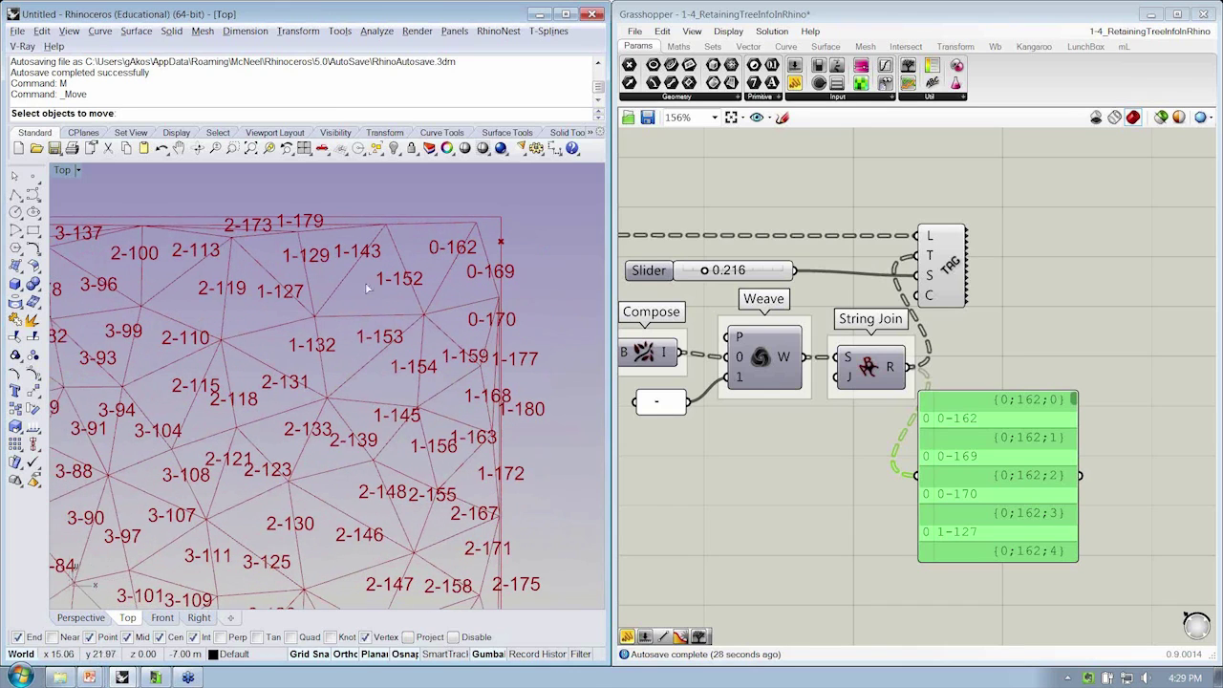
Step: Place a LunchBox Object Bake component and wire the Graft output into its Objects input
{"action": "scroll", "coordinate": [874, 494], "scroll_direction": "down", "scroll_amount": 2}
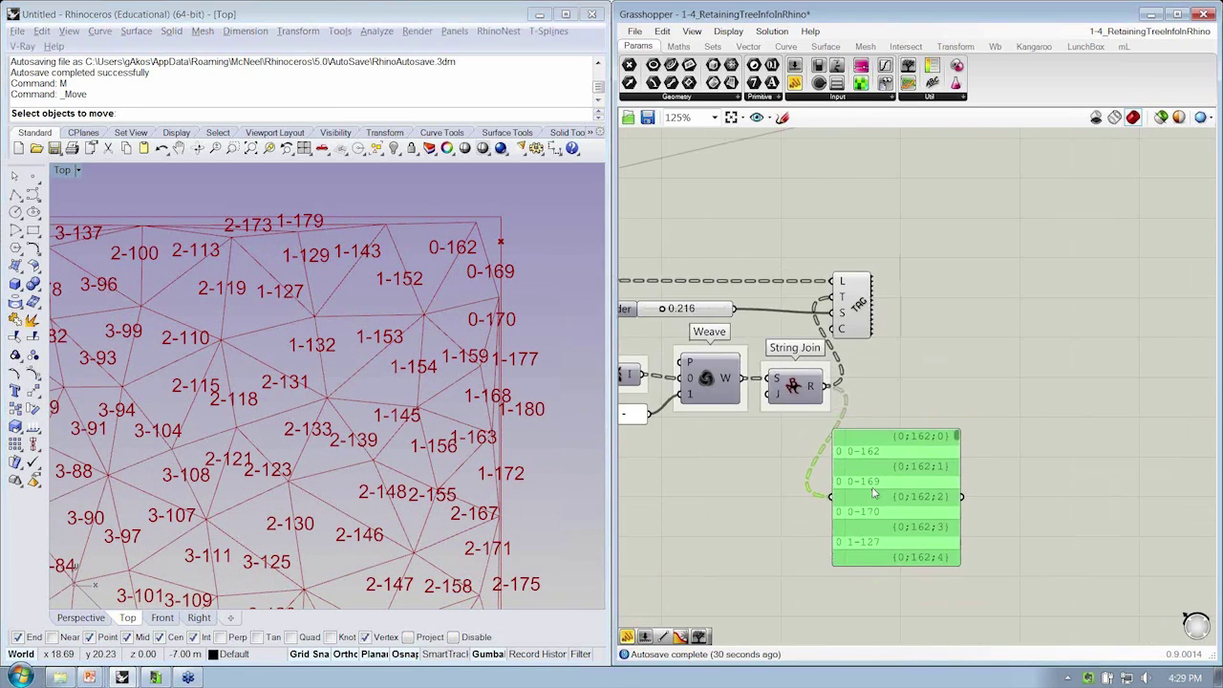
{"action": "left_click", "coordinate": [1086, 46]}
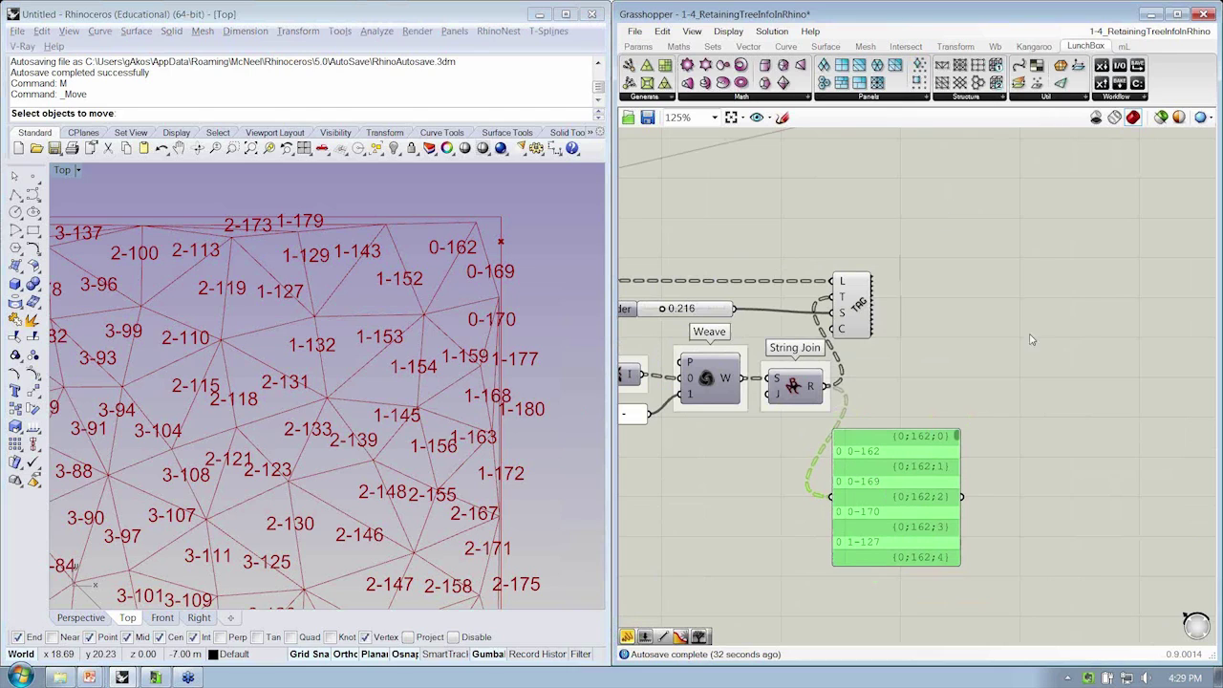
{"action": "left_click", "coordinate": [1115, 100]}
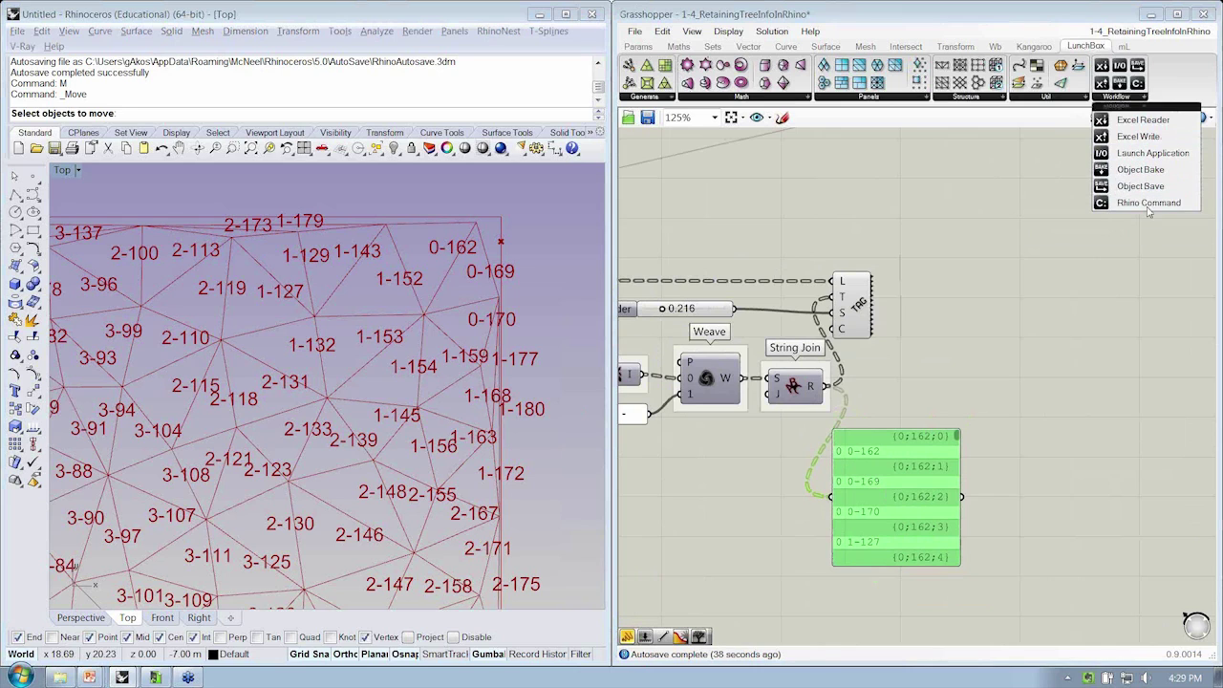
{"action": "left_click", "coordinate": [1140, 169]}
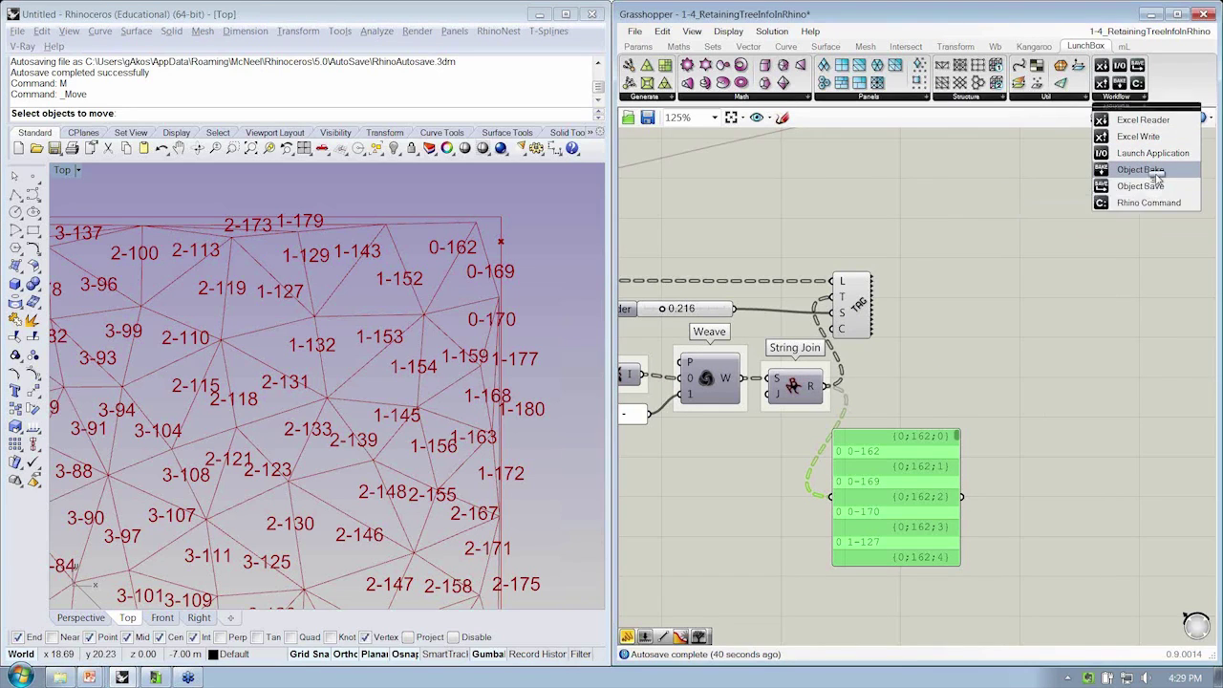
{"action": "left_click", "coordinate": [947, 227]}
{"action": "scroll", "coordinate": [1027, 253], "scroll_direction": "down", "scroll_amount": 1}
{"action": "scroll", "coordinate": [1029, 253], "scroll_direction": "down", "scroll_amount": 1}
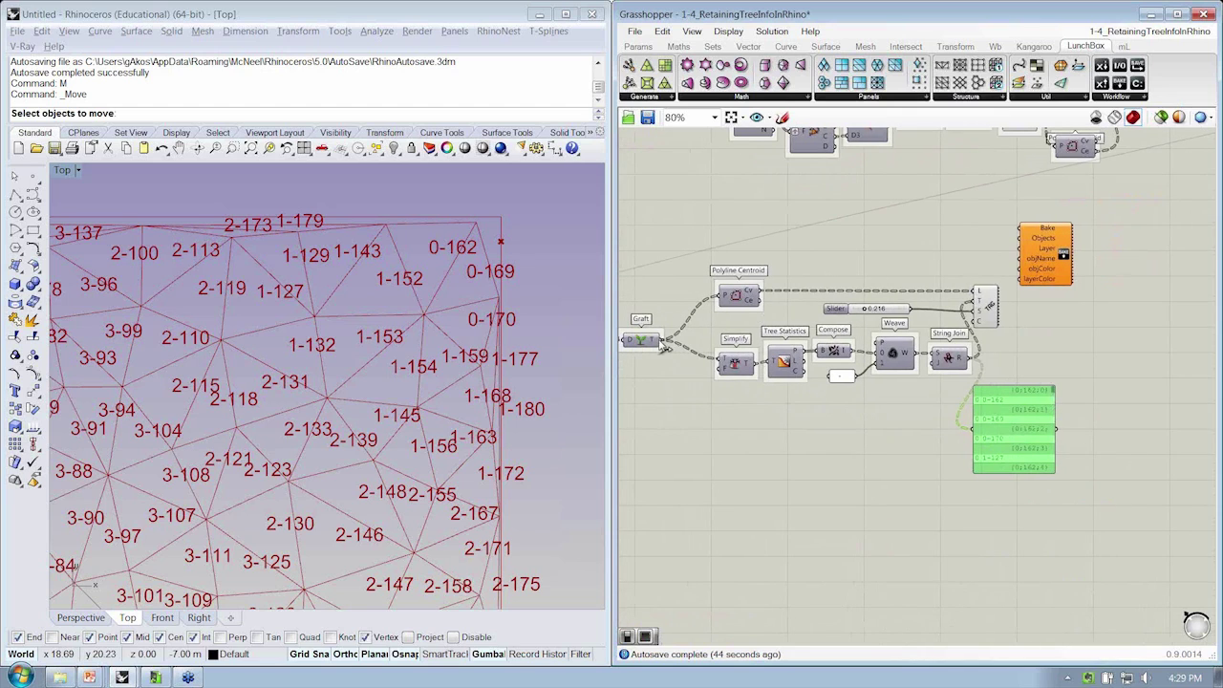
{"action": "left_click_drag", "start_coordinate": [663, 340], "coordinate": [1028, 246]}
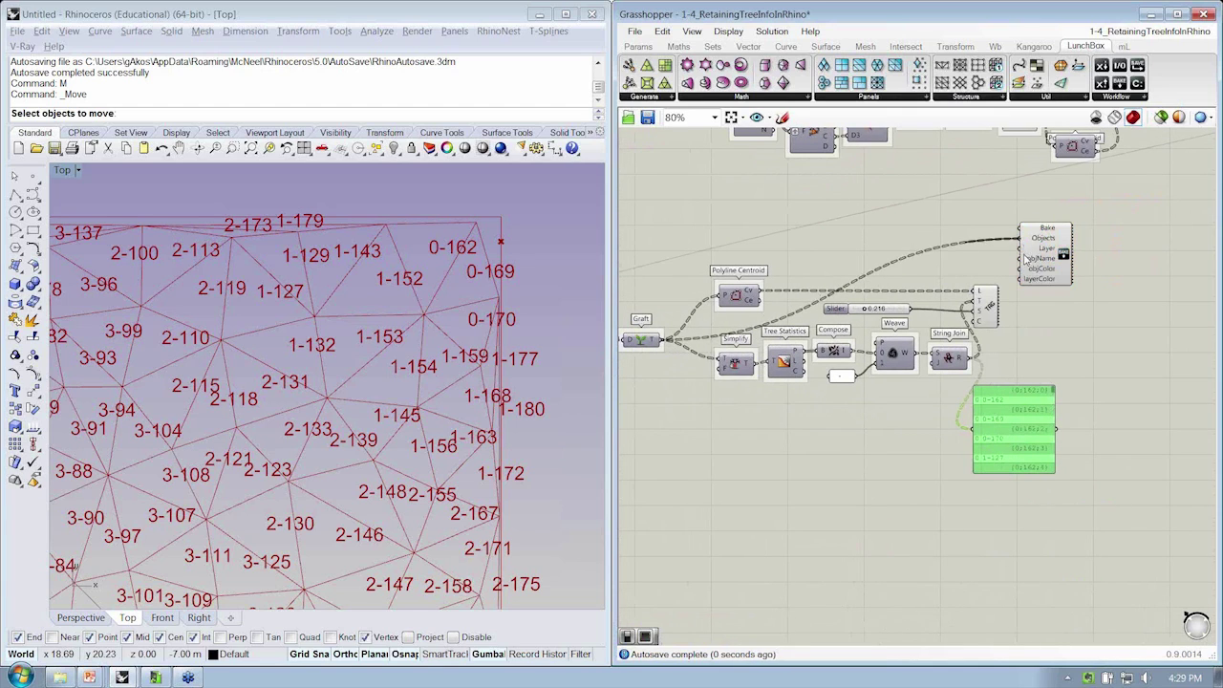
{"action": "left_click", "coordinate": [1029, 248]}
Step: Wire String Join's R into Bake's objName and connect a new Button to its Bake input
{"action": "scroll", "coordinate": [1050, 264], "scroll_direction": "up", "scroll_amount": 1}
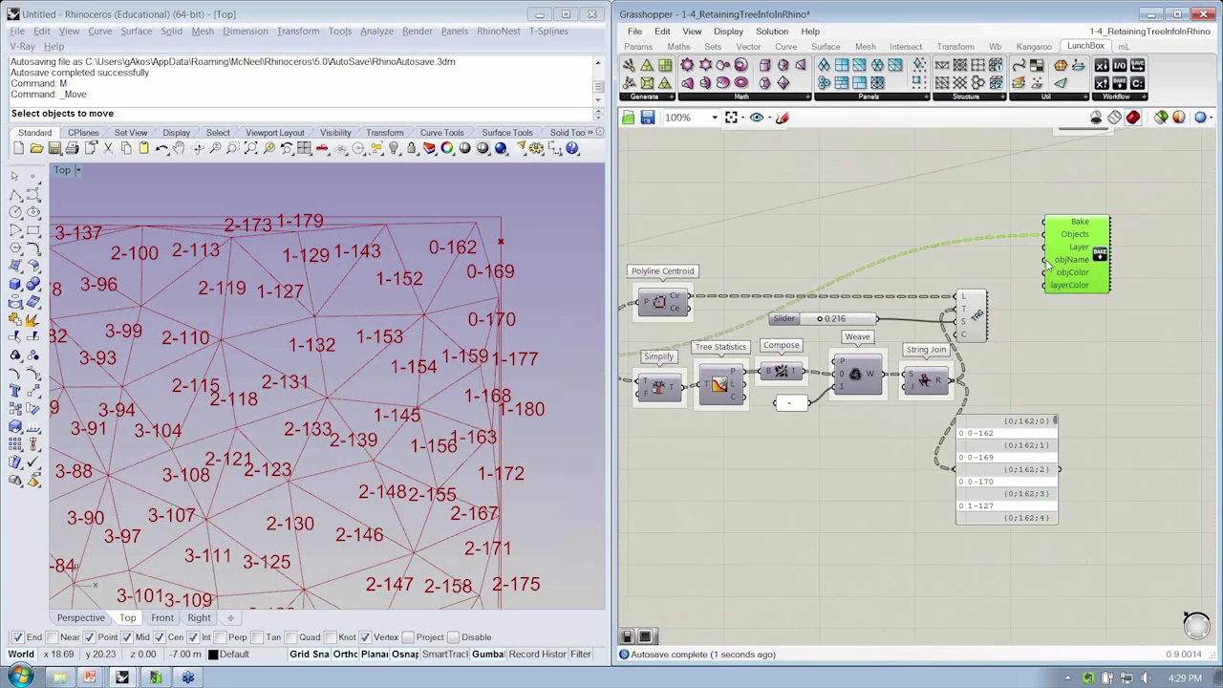
{"action": "left_click_drag", "start_coordinate": [1050, 264], "coordinate": [960, 381]}
{"action": "left_click", "coordinate": [647, 47]}
{"action": "left_click", "coordinate": [807, 97]}
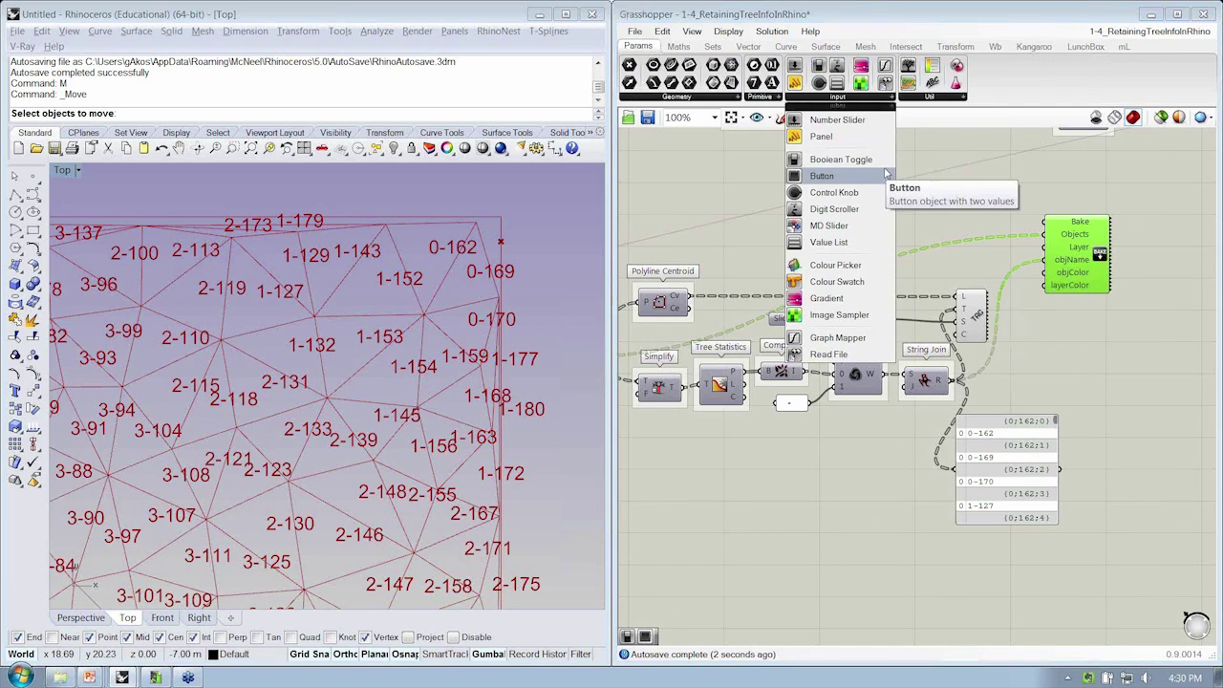
{"action": "left_click", "coordinate": [885, 175]}
{"action": "left_click", "coordinate": [942, 208]}
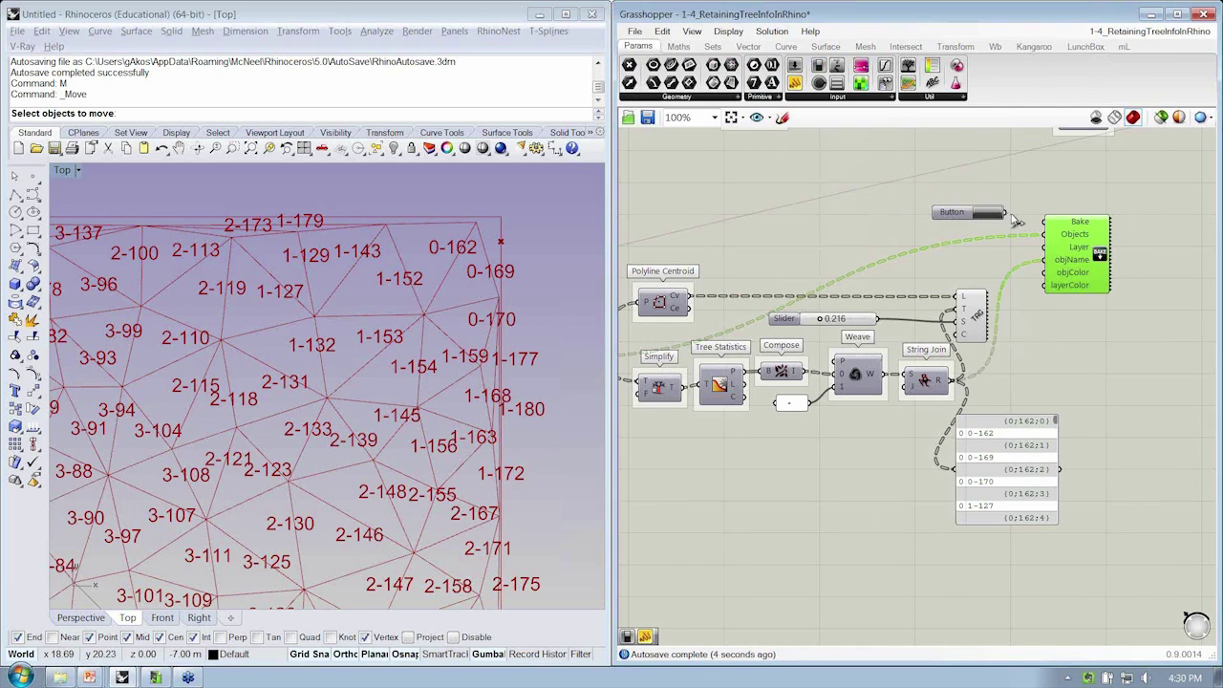
{"action": "left_click_drag", "start_coordinate": [1004, 213], "coordinate": [1044, 221]}
{"action": "right_click_drag", "start_coordinate": [446, 326], "coordinate": [312, 316]}
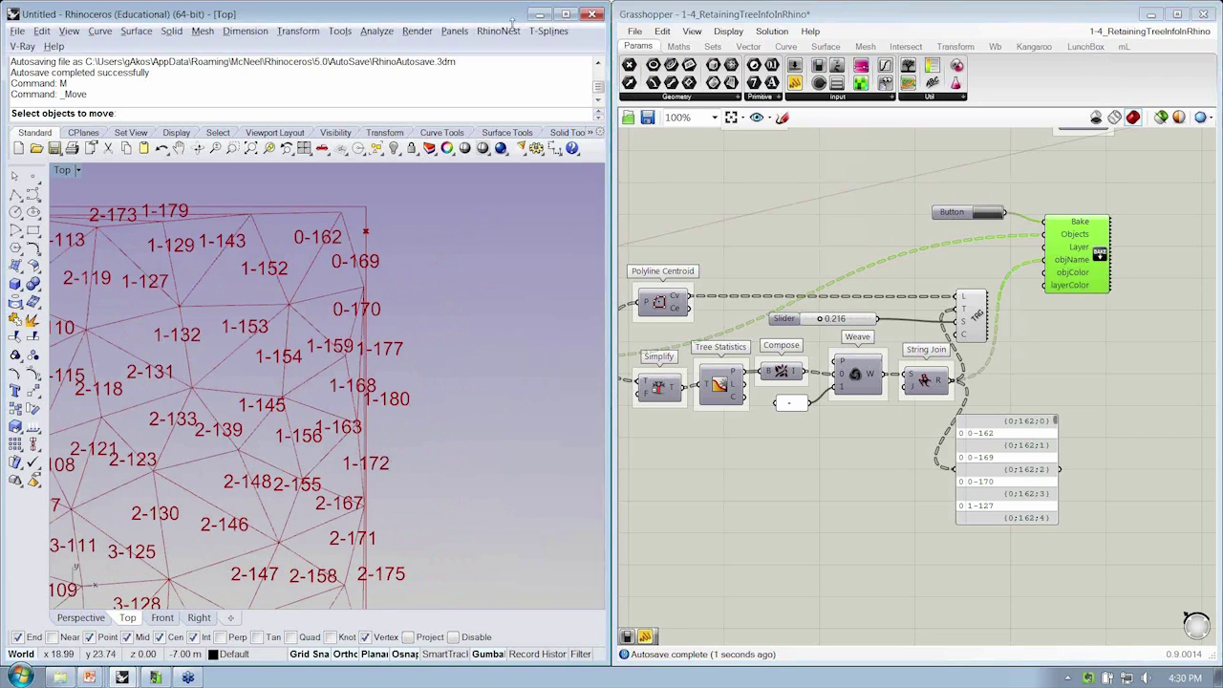
{"action": "left_click", "coordinate": [429, 148]}
{"action": "scroll", "coordinate": [475, 303], "scroll_direction": "down", "scroll_amount": 3}
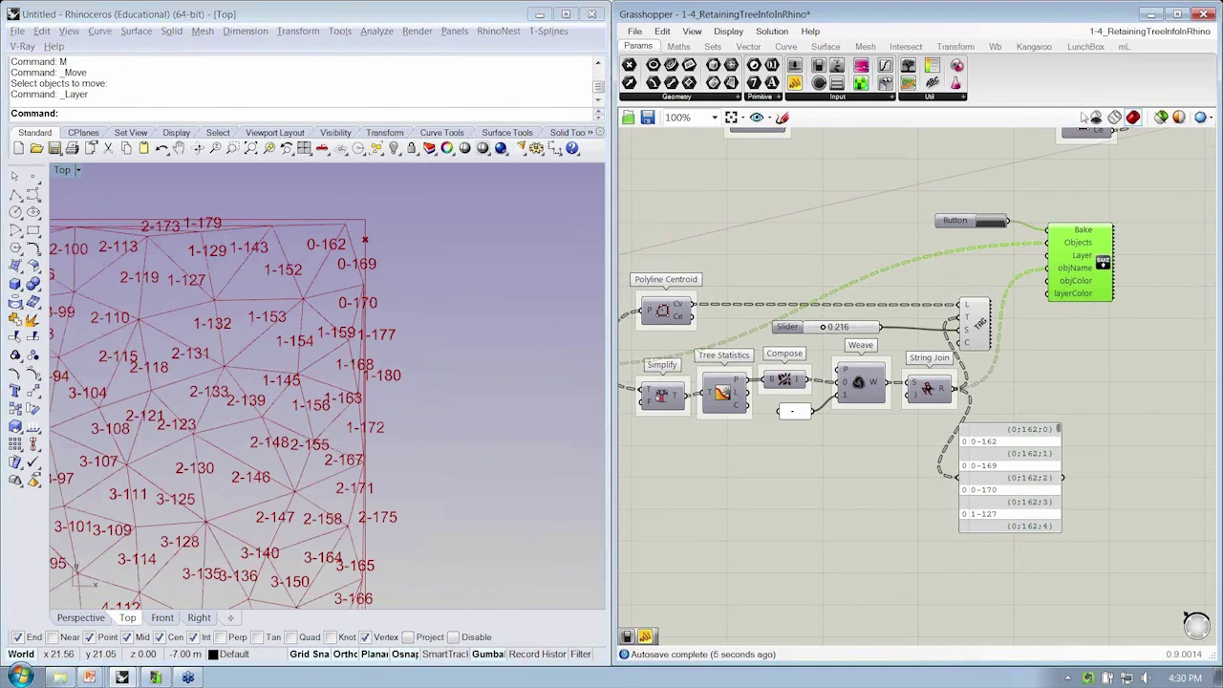
{"action": "right_click_drag", "start_coordinate": [1032, 202], "coordinate": [1002, 210]}
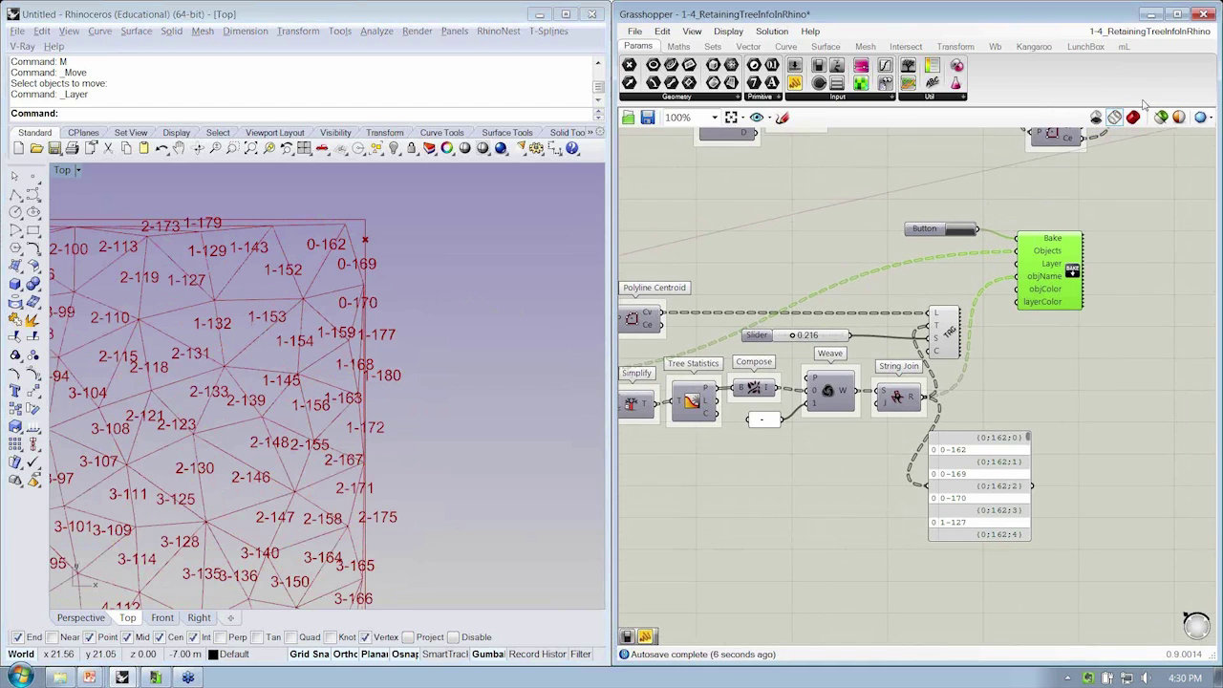
Step: Close Grasshopper and select the baked curve 1-152 in Rhino
{"action": "left_click", "coordinate": [1203, 14]}
{"action": "scroll", "coordinate": [464, 289], "scroll_direction": "down", "scroll_amount": 4}
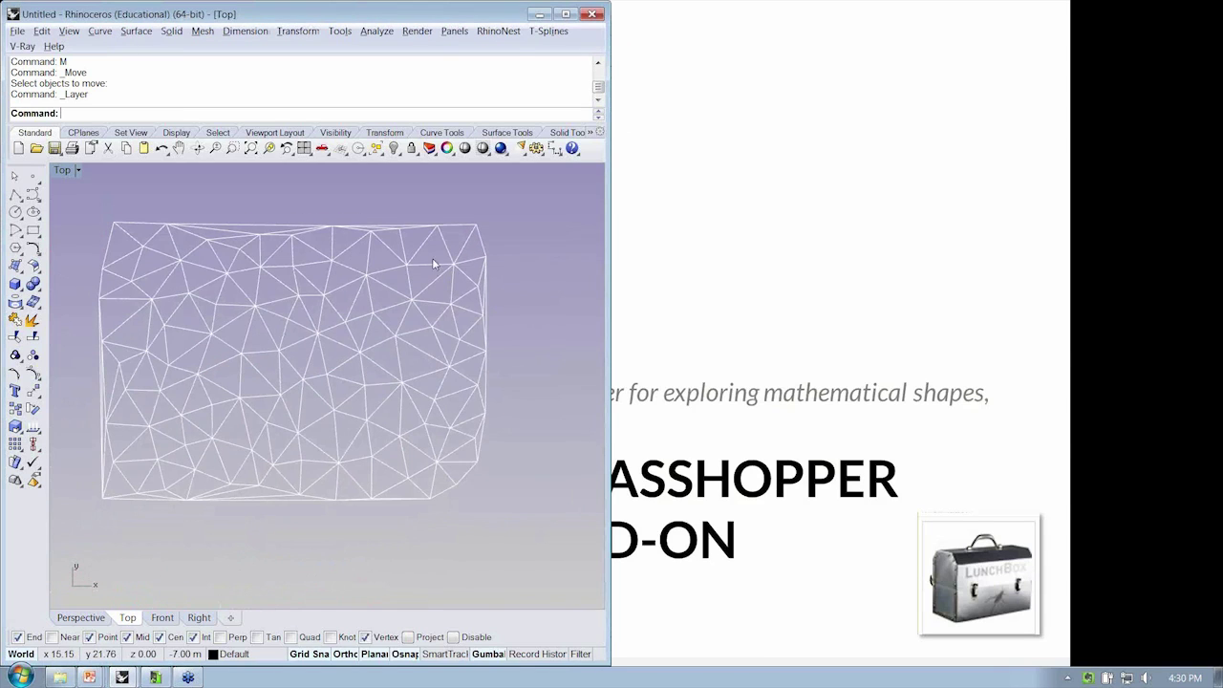
{"action": "left_click", "coordinate": [433, 274]}
{"action": "key", "text": "Return"}
Step: Open the curve's Properties and confirm its name 1-152 on layer GH_Bake
{"action": "type", "text": "Prop"}
{"action": "key", "text": "Return"}
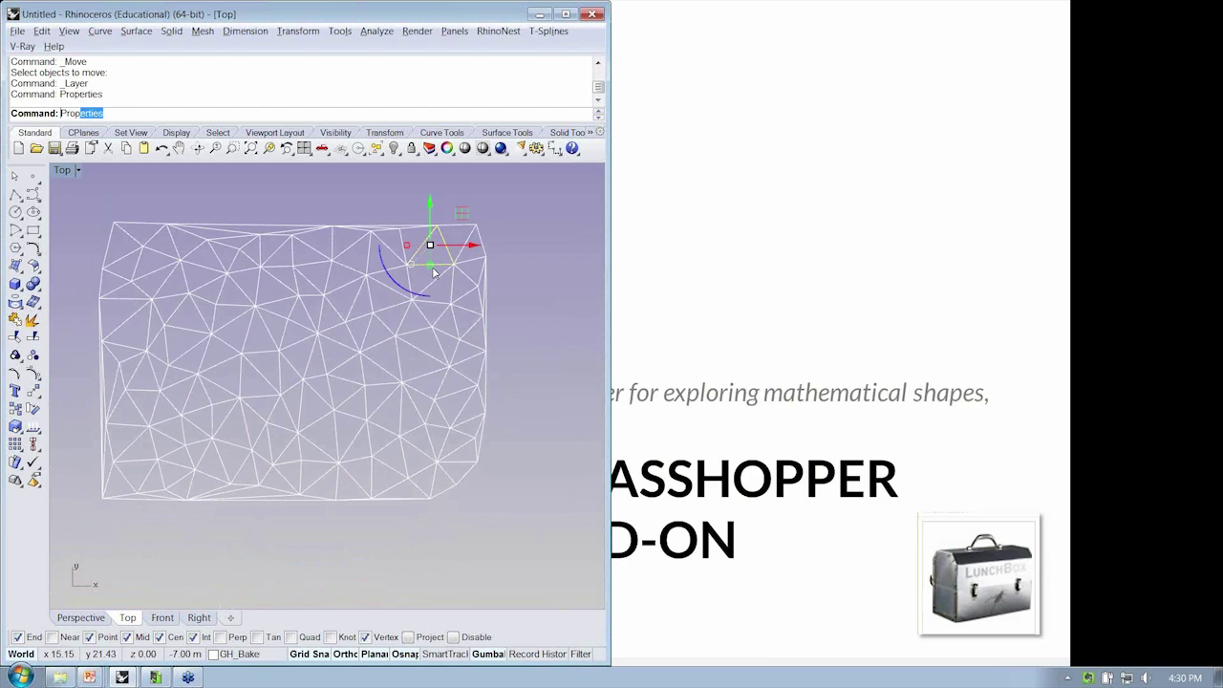
{"action": "key", "text": "Right"}
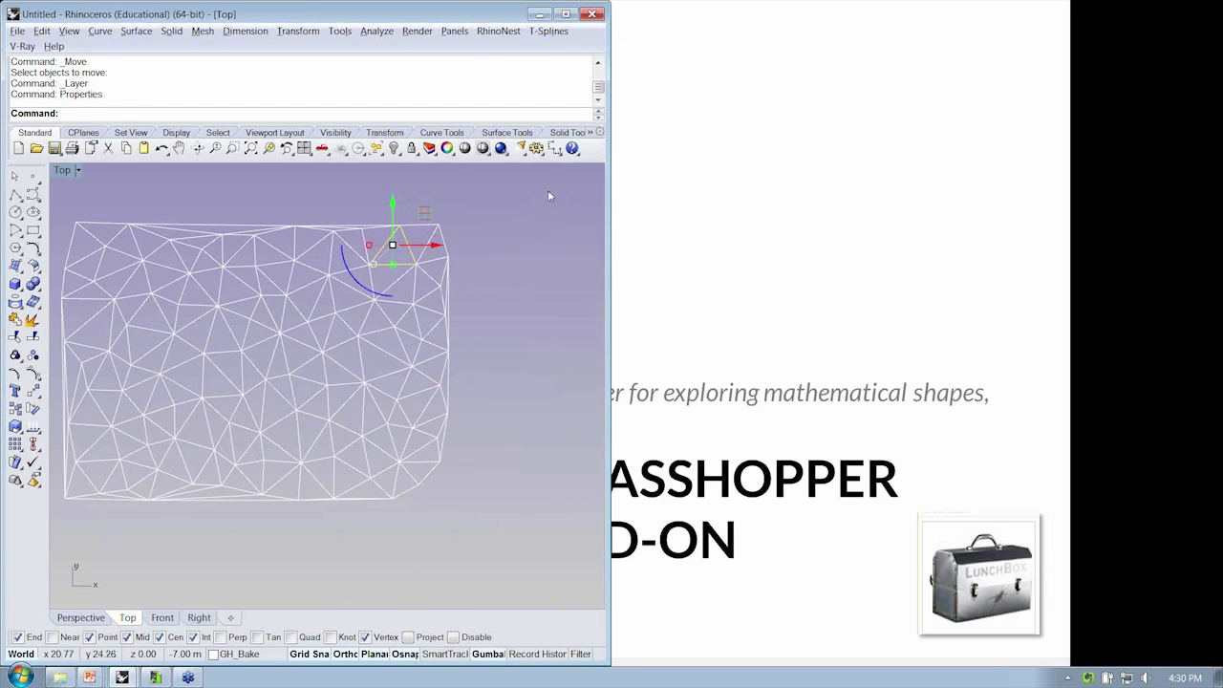
{"action": "left_click", "coordinate": [566, 14]}
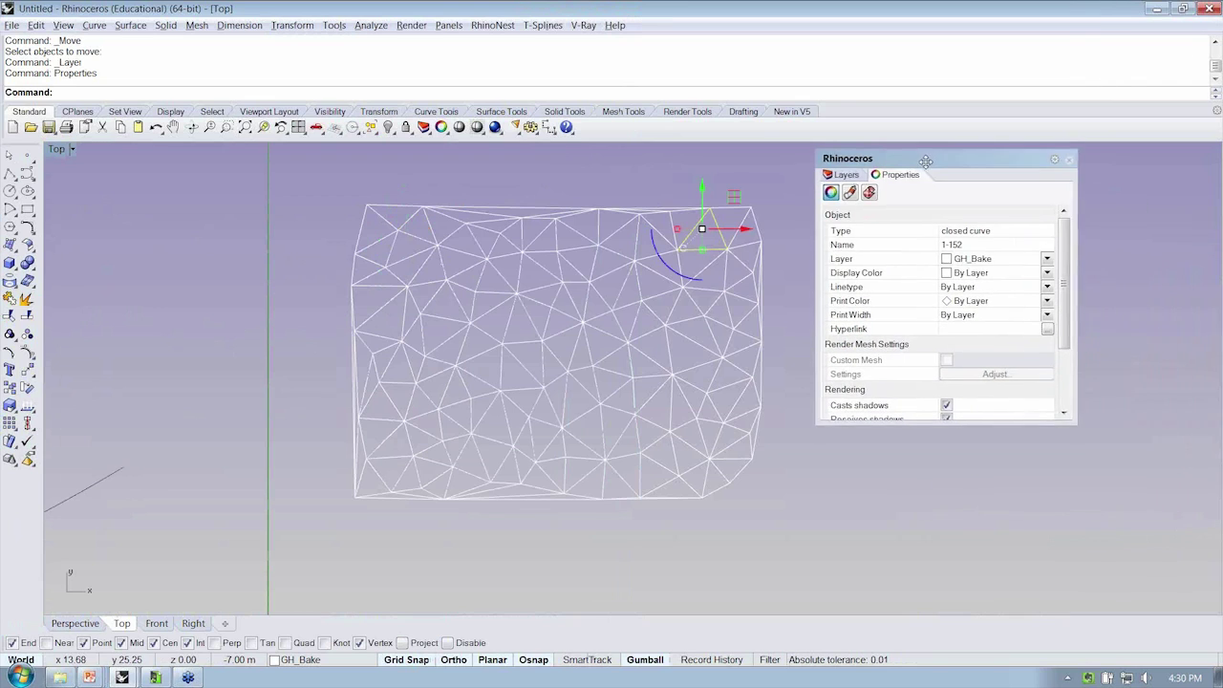
{"action": "left_click", "coordinate": [955, 267]}
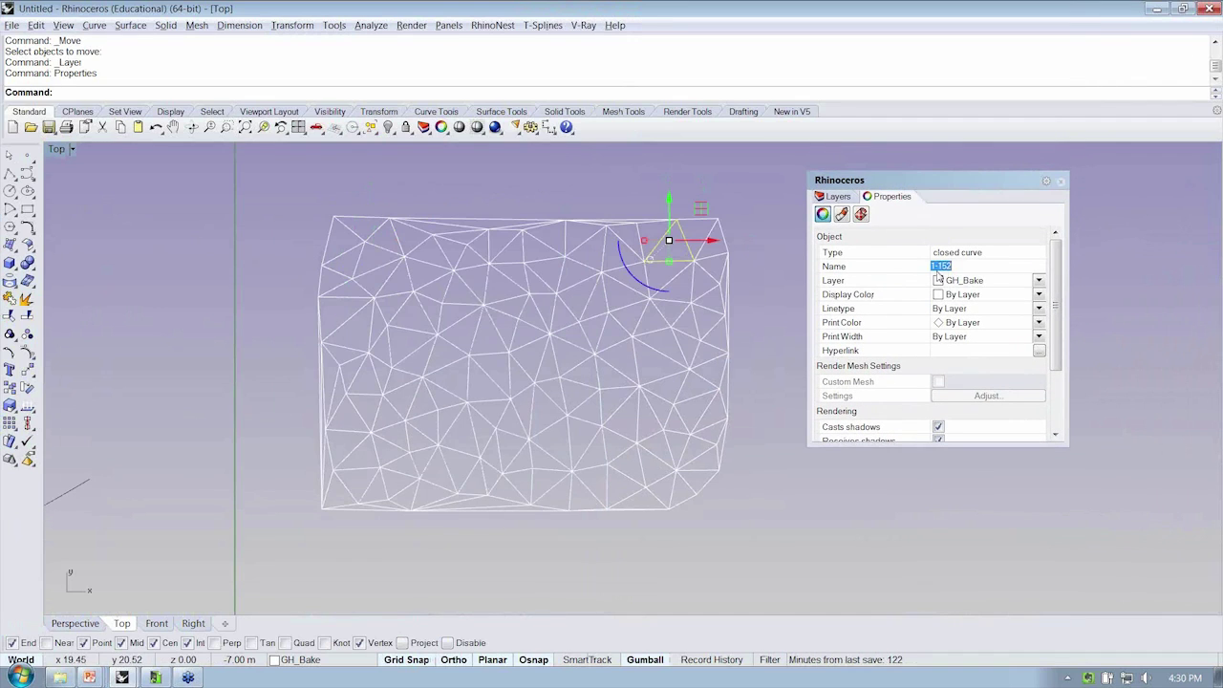